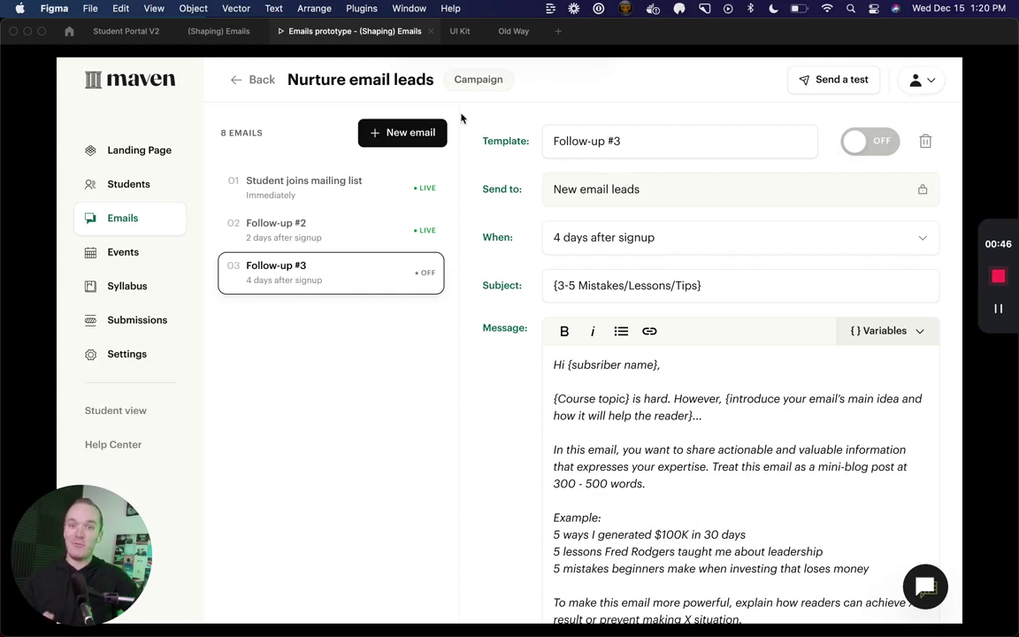
Step: Add a Follow-up #4 email in the prototype, then select frame 1 in the Old Way file
left_click(400, 135)
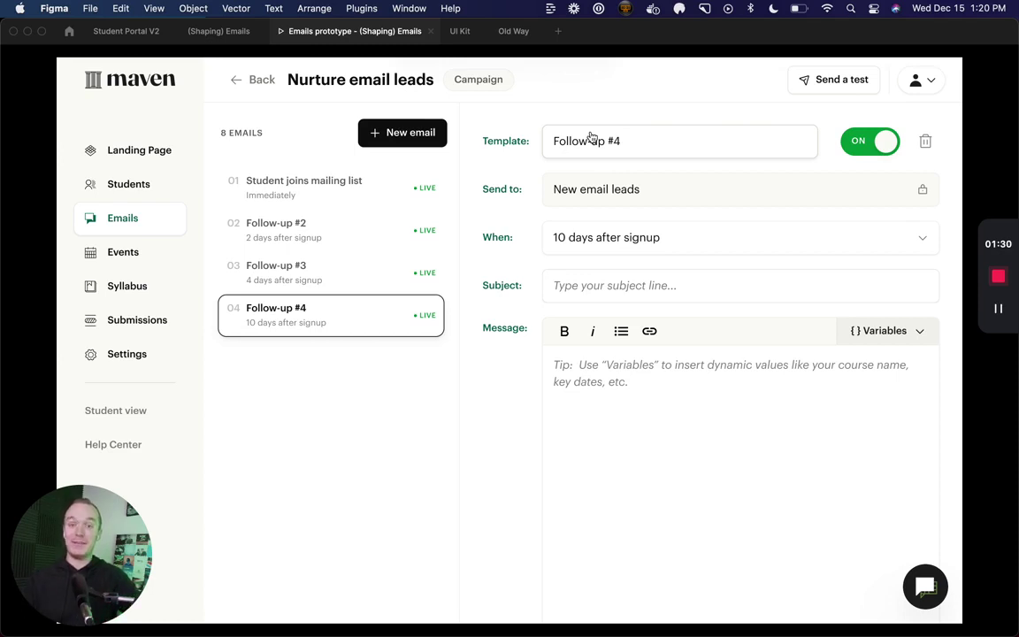
key("ctrl+Tab")
left_click_drag(181, 422, 116, 182)
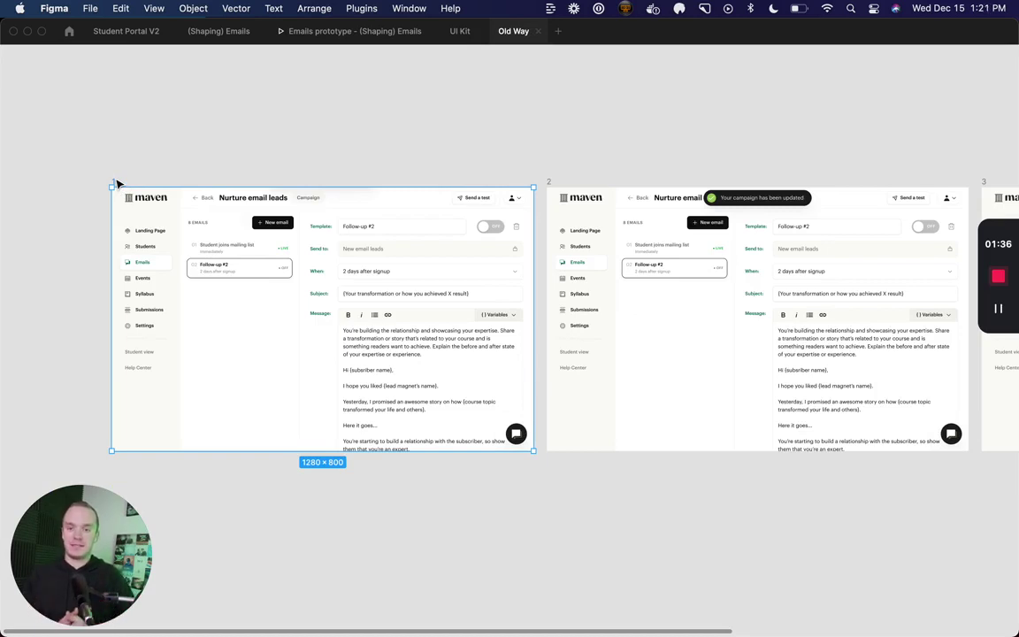
key("super+backslash")
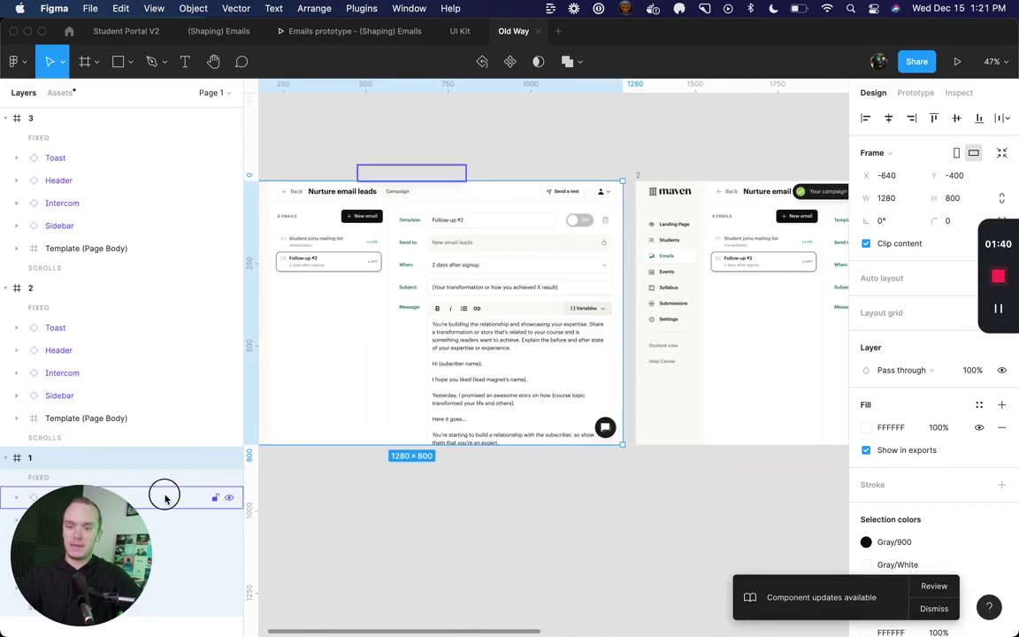
left_click(164, 500)
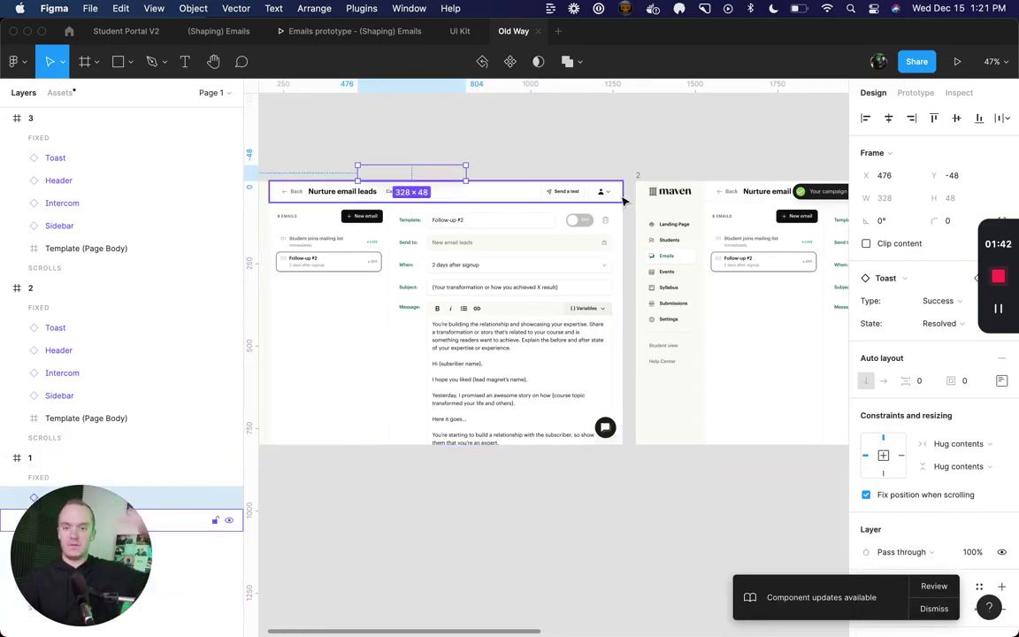
left_click(661, 155)
scroll(666, 159, "right", 5)
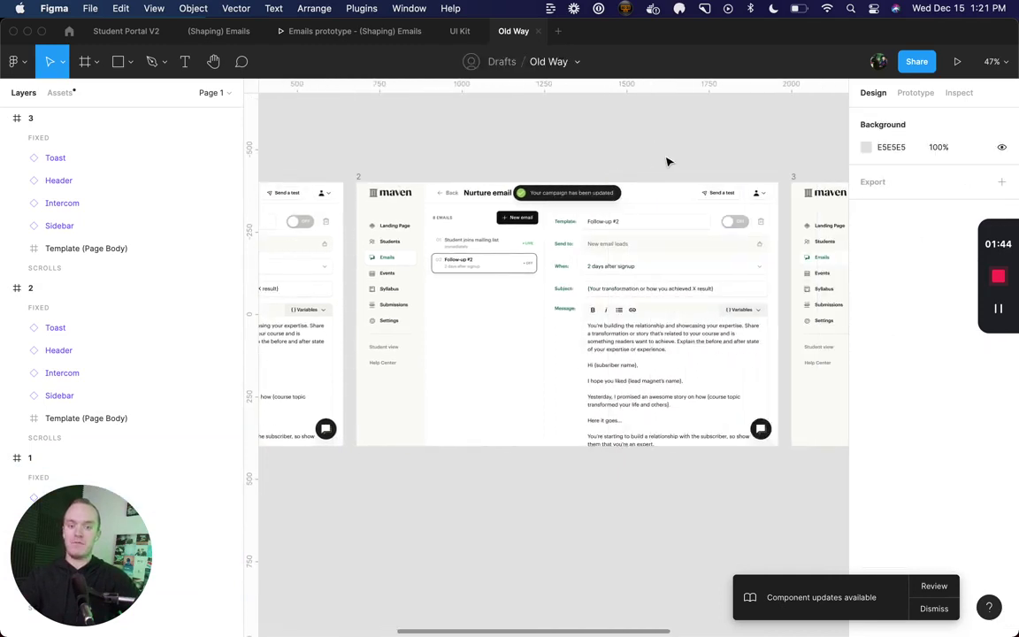
left_click(364, 177)
left_click(362, 178)
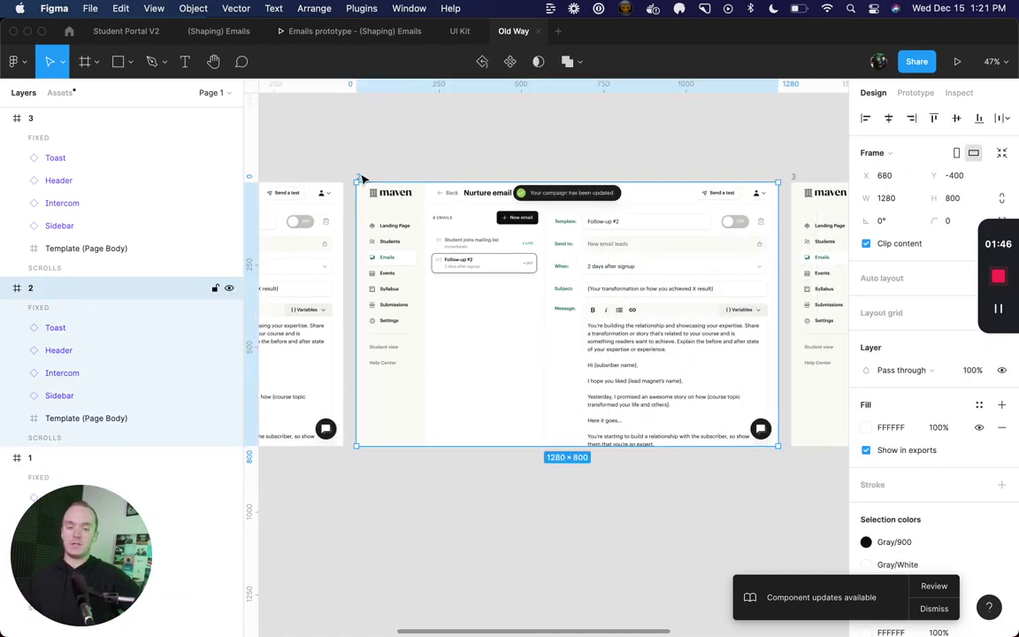
left_click(450, 155)
scroll(450, 155, "right", 5)
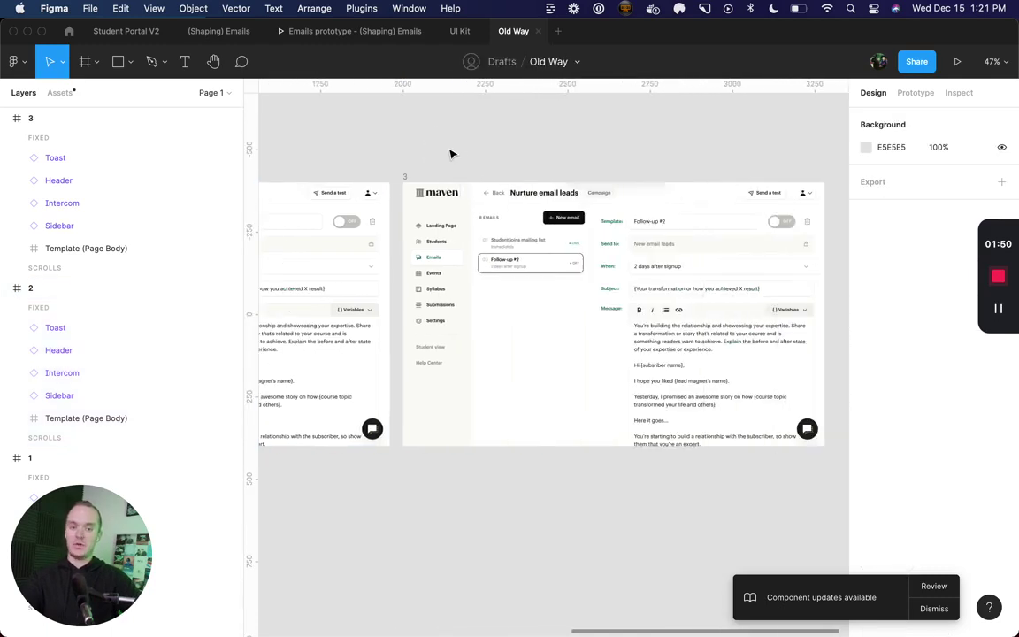
left_click(406, 176)
left_click(550, 153)
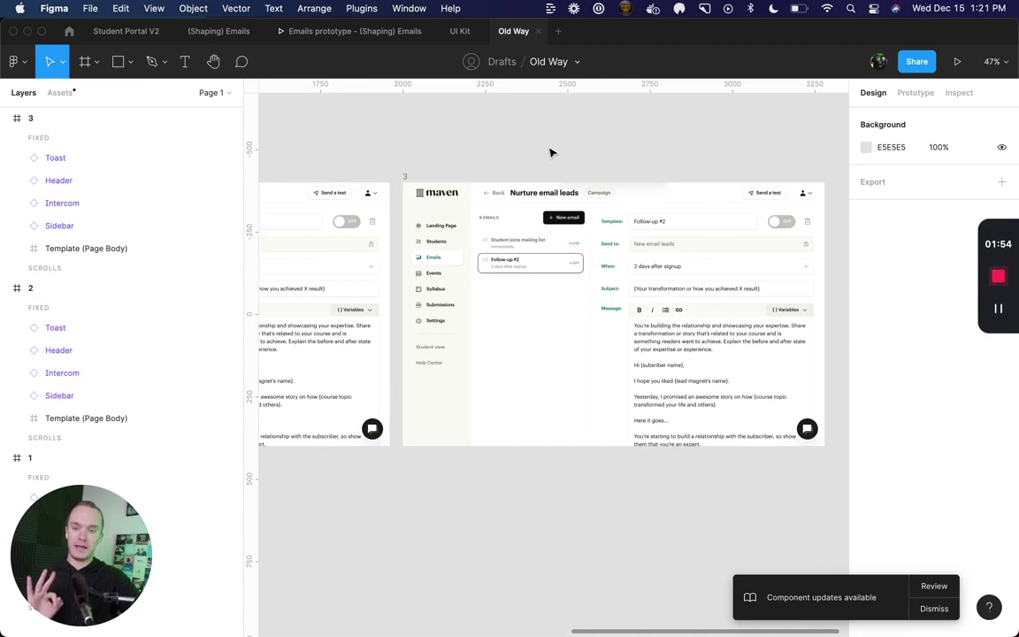
scroll(513, 154, "left", 10)
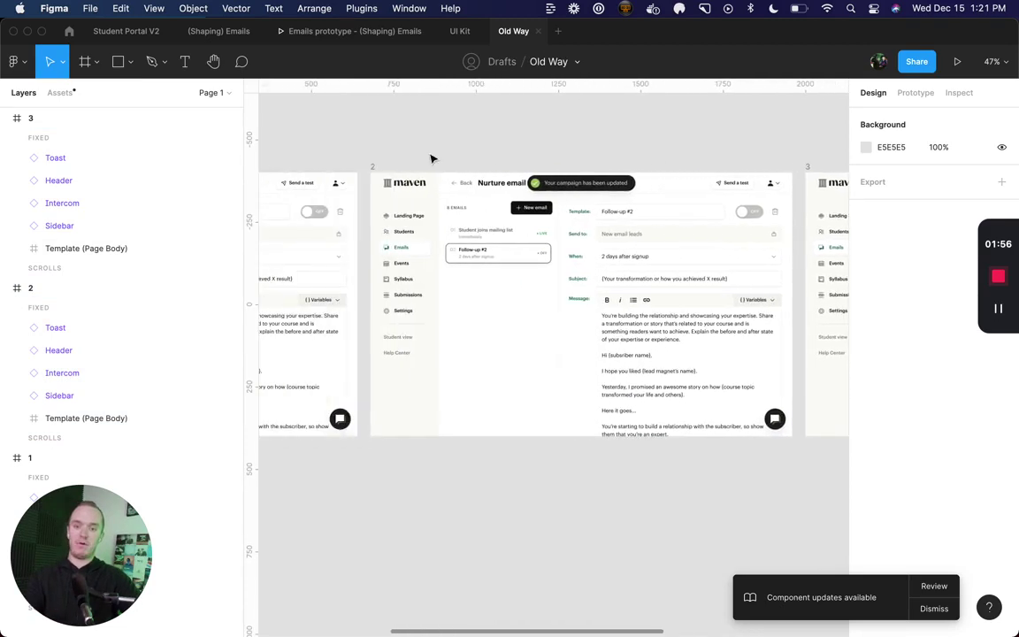
left_click(375, 166)
scroll(375, 166, "left", 10)
left_click(286, 156)
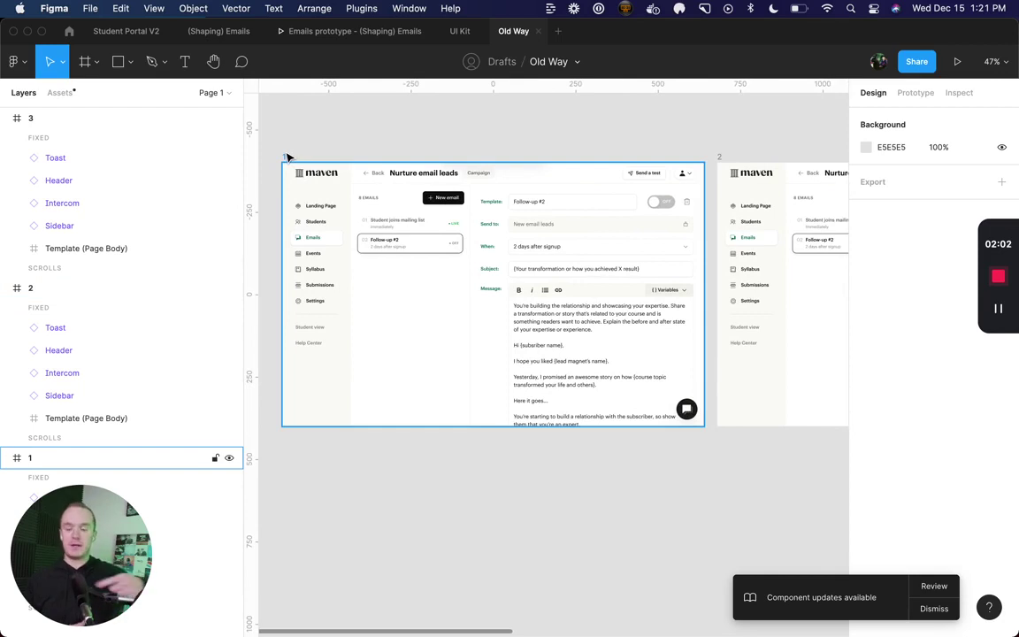
left_click(400, 144)
key("minus")
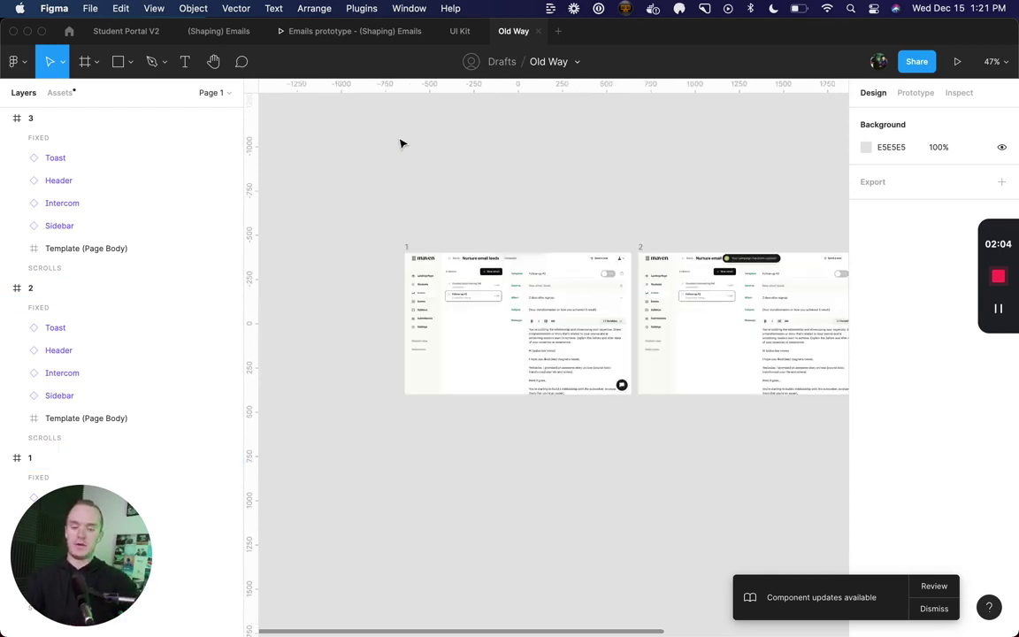
scroll(400, 144, "right", 2)
left_click_drag(299, 221, 954, 375)
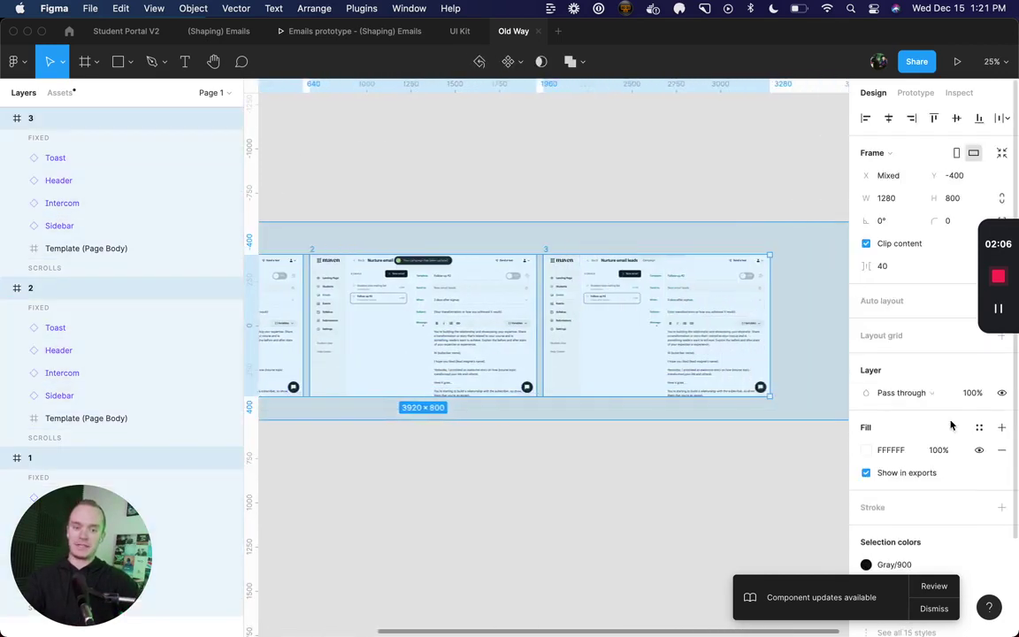
key("shift+2")
key("super+backslash")
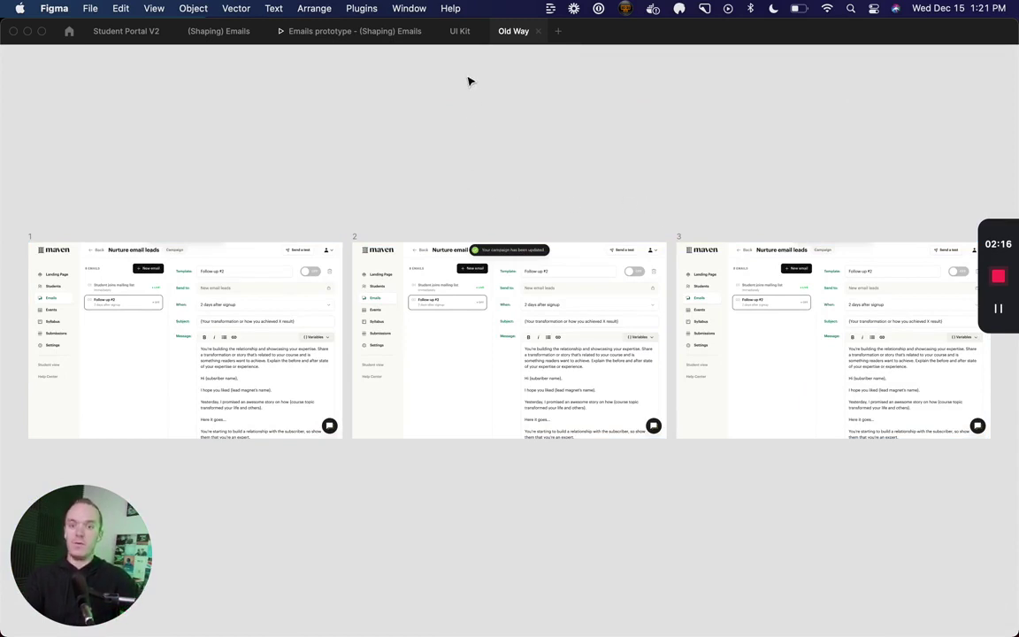
Step: Fit the UI Kit's Toast documentation frame to the view with the interface hidden
left_click(459, 34)
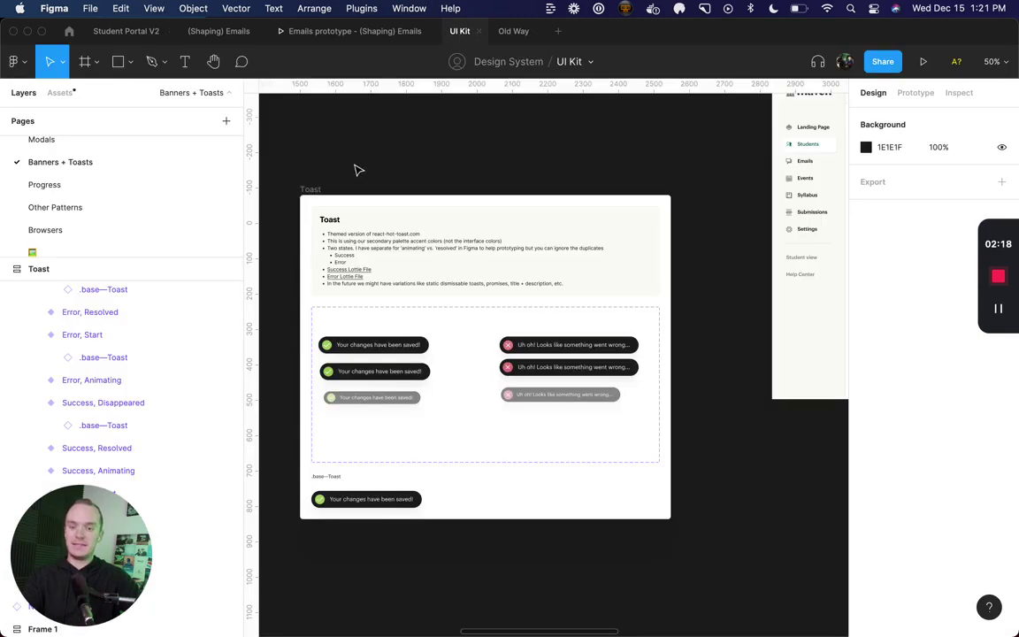
left_click(312, 191)
key("super+backslash")
key("shift+2")
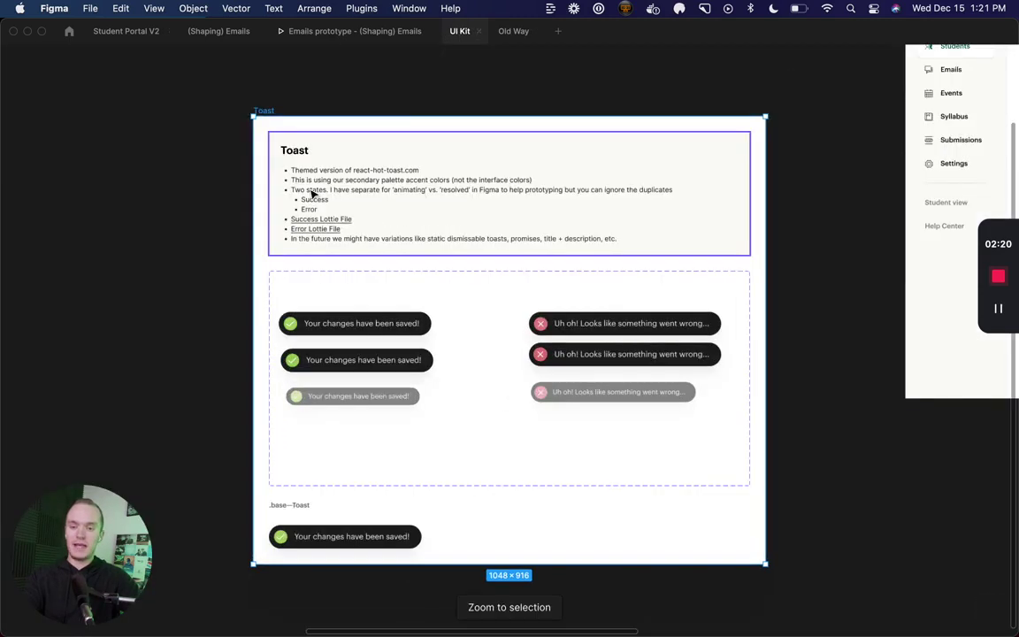
left_click(427, 108)
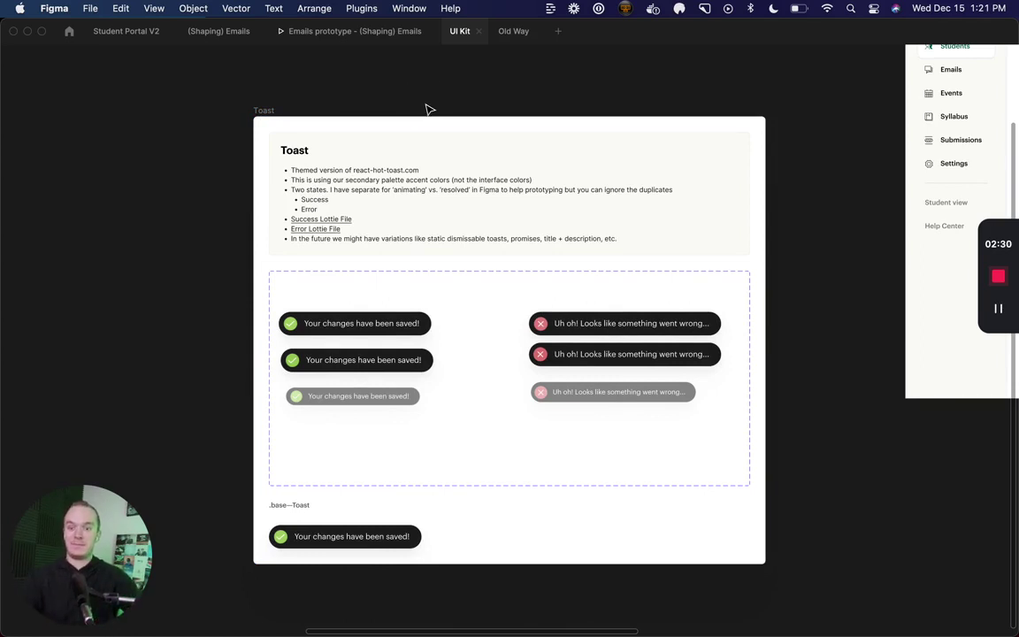
Step: Restore the interface and select the Success Lottie checkmark layer of the success toast
key("super+backslash")
scroll(475, 271, "up", 2)
left_click(476, 221, "super")
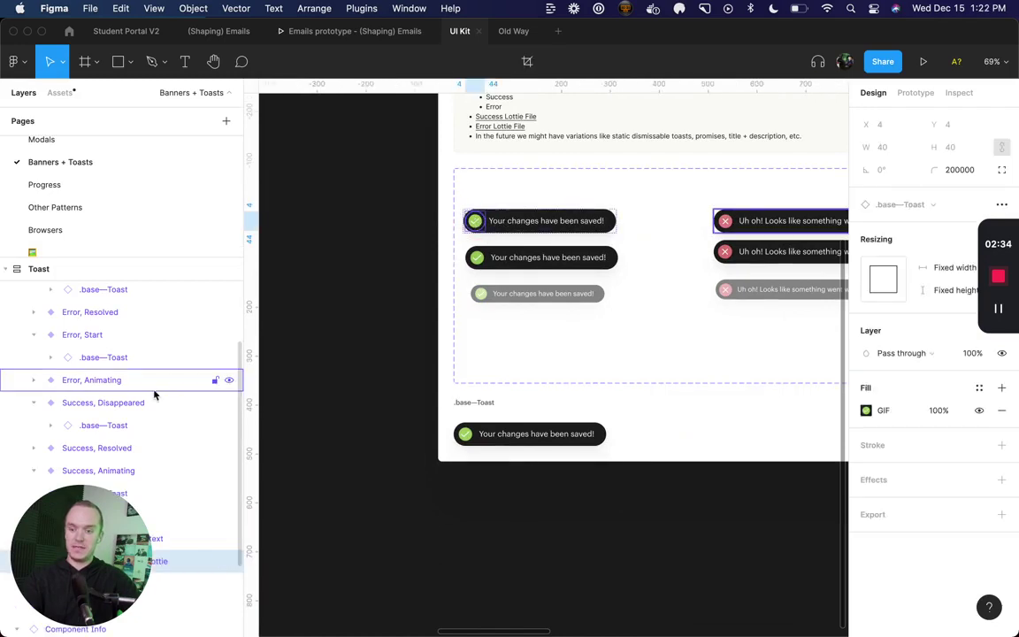
scroll(152, 394, "down", 3)
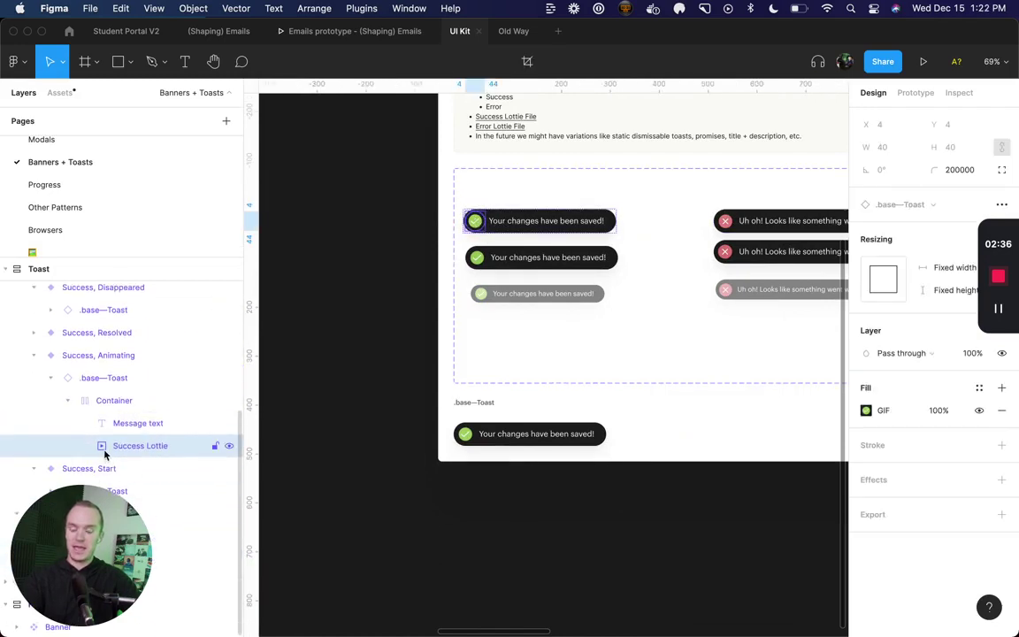
key("ctrl+Left")
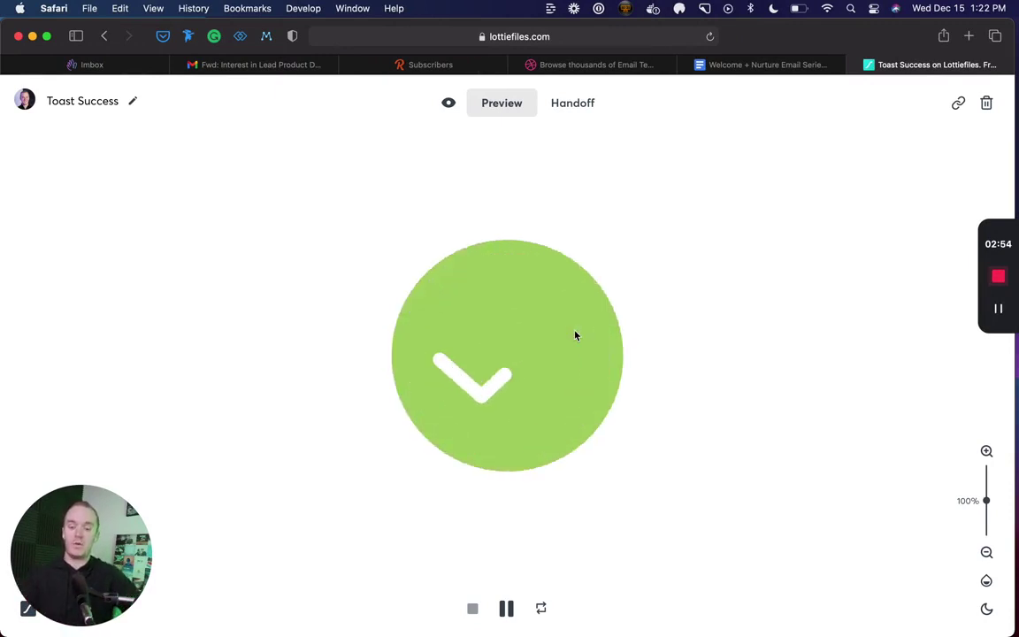
Step: Return from the LottieFiles Toast Success preview to the Figma UI Kit
key("ctrl+Right")
Step: Move Start to the front of the Toast set's State variants, then select the Success, Start variant
left_click(374, 282)
scroll(374, 282, "up", 3)
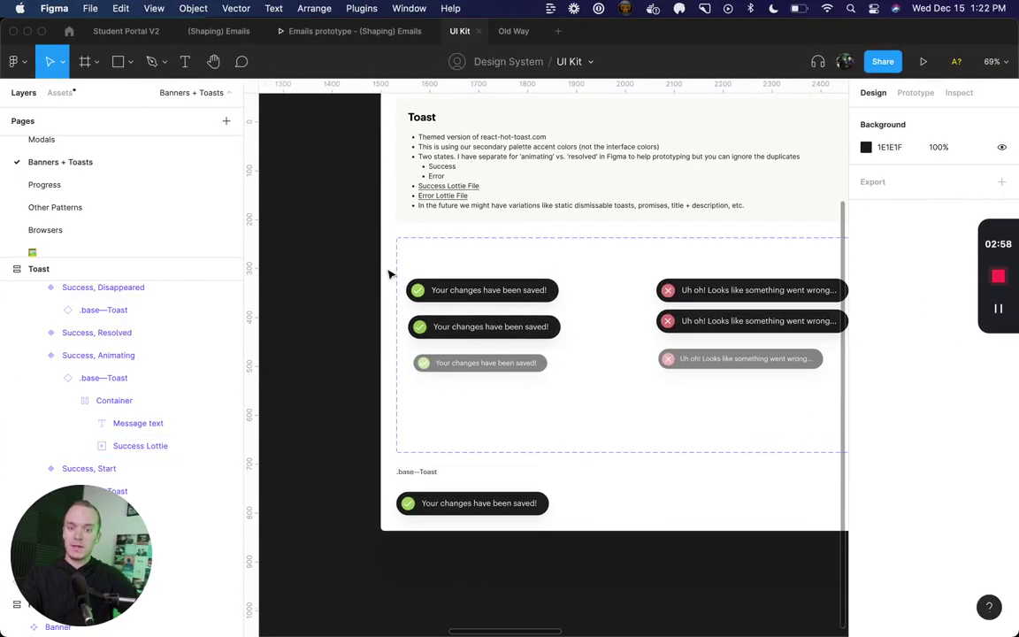
left_click(443, 240)
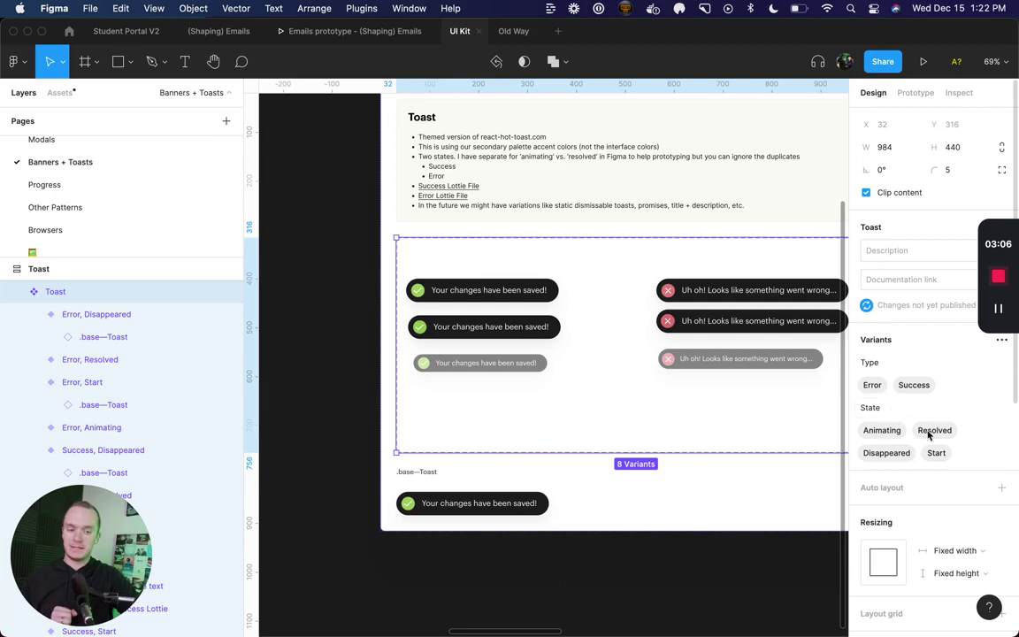
left_click_drag(937, 453, 873, 431)
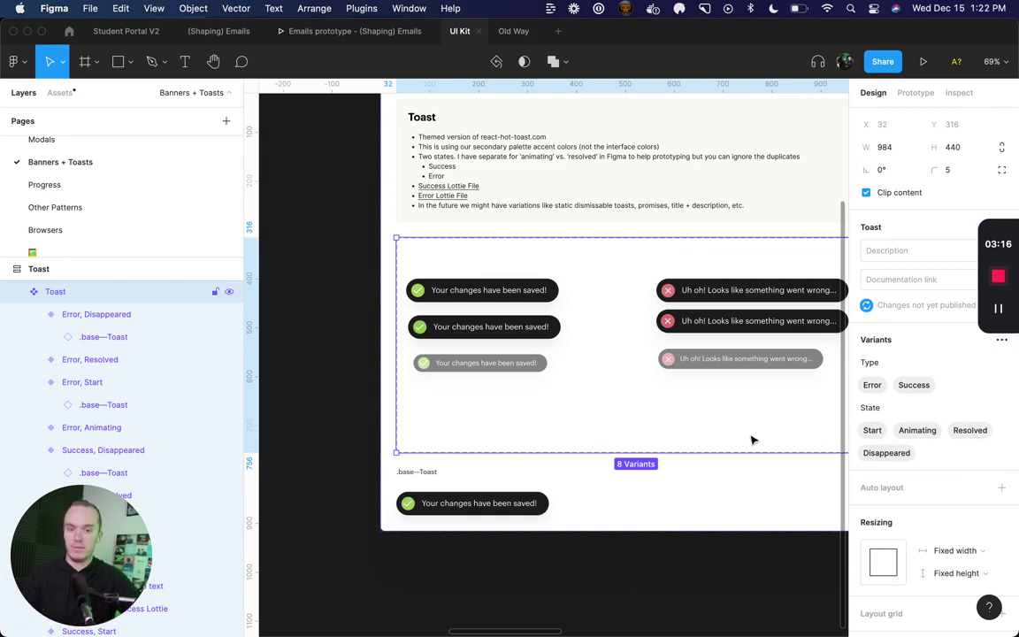
left_click(486, 262)
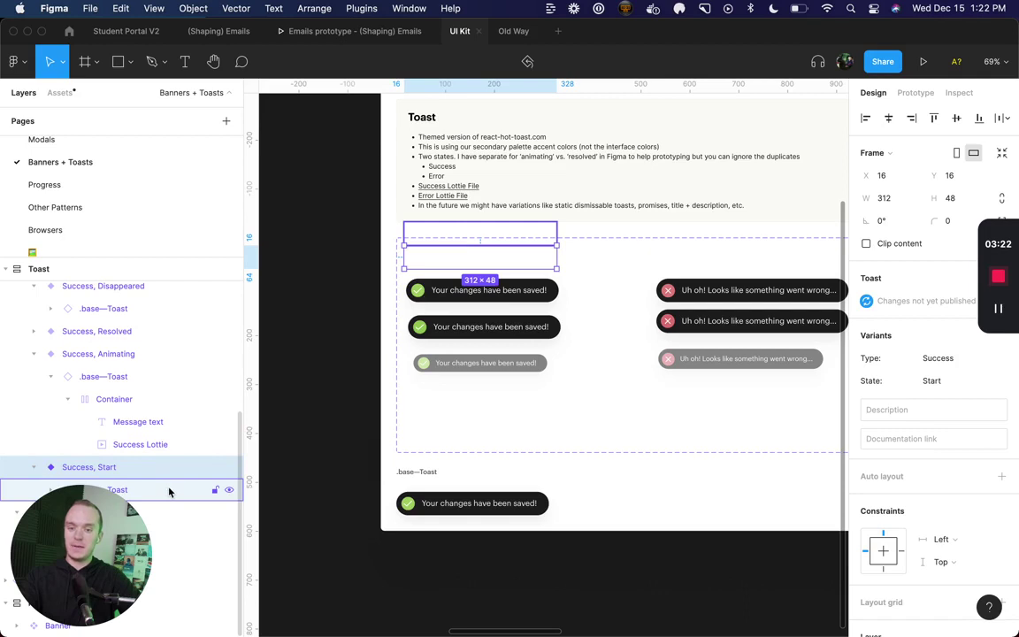
left_click(133, 489)
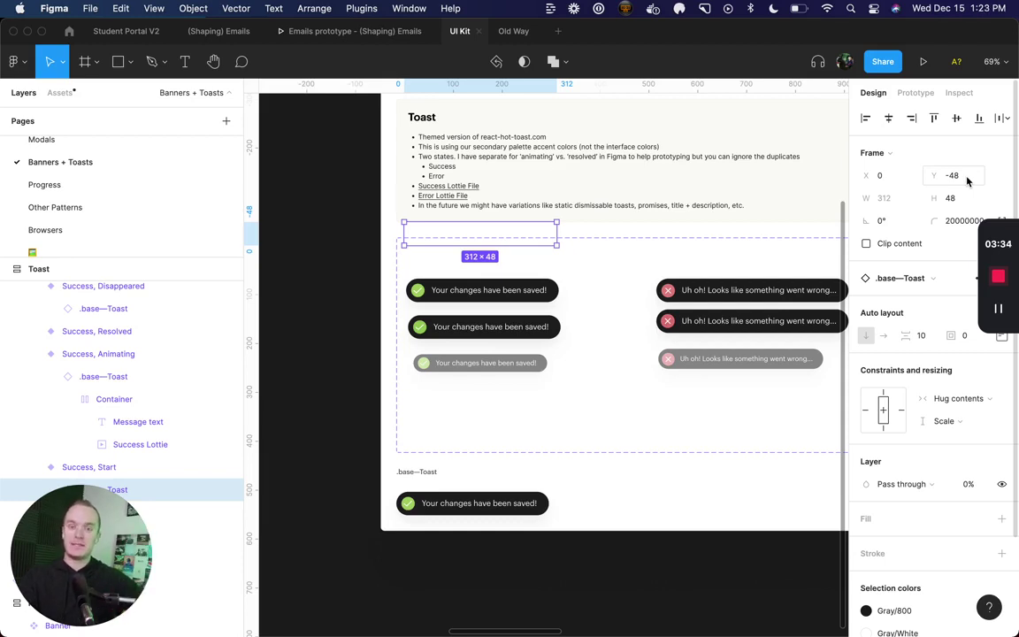
left_click(510, 264)
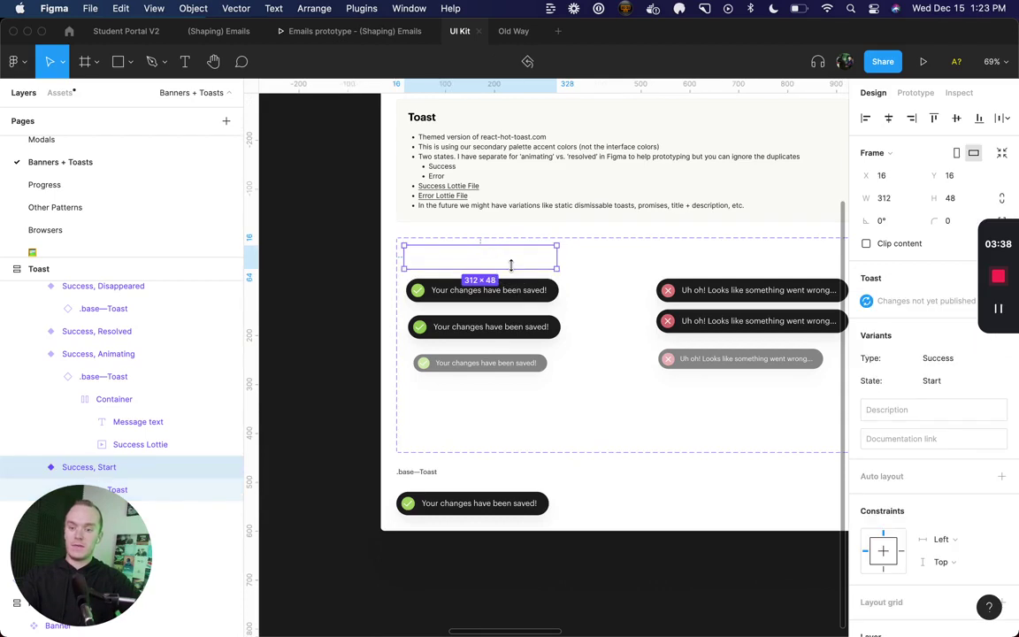
left_click(915, 92)
left_click(946, 147)
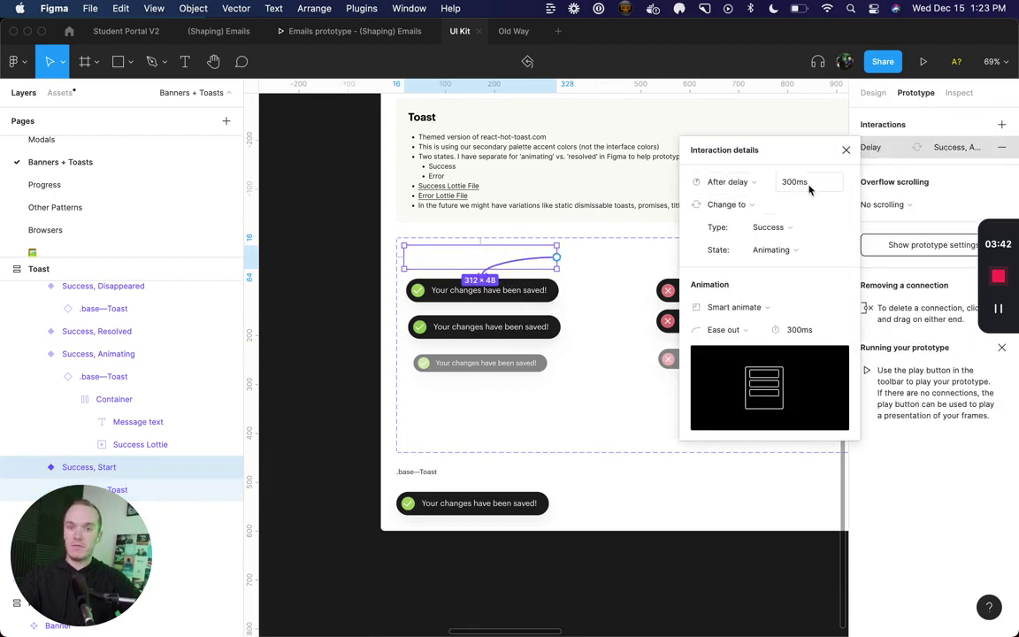
left_click(427, 299)
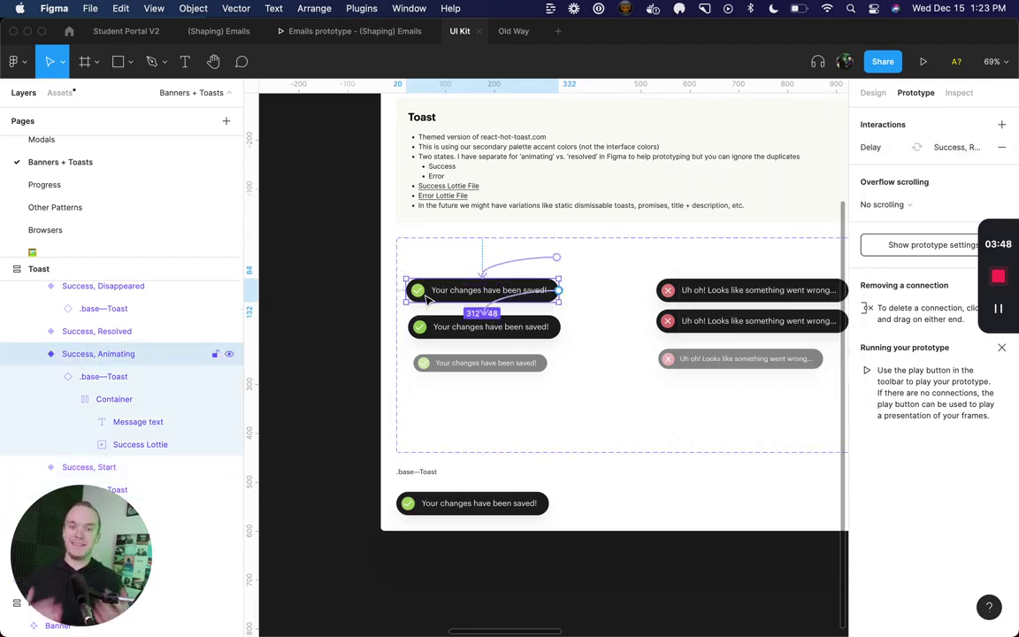
left_click(874, 94)
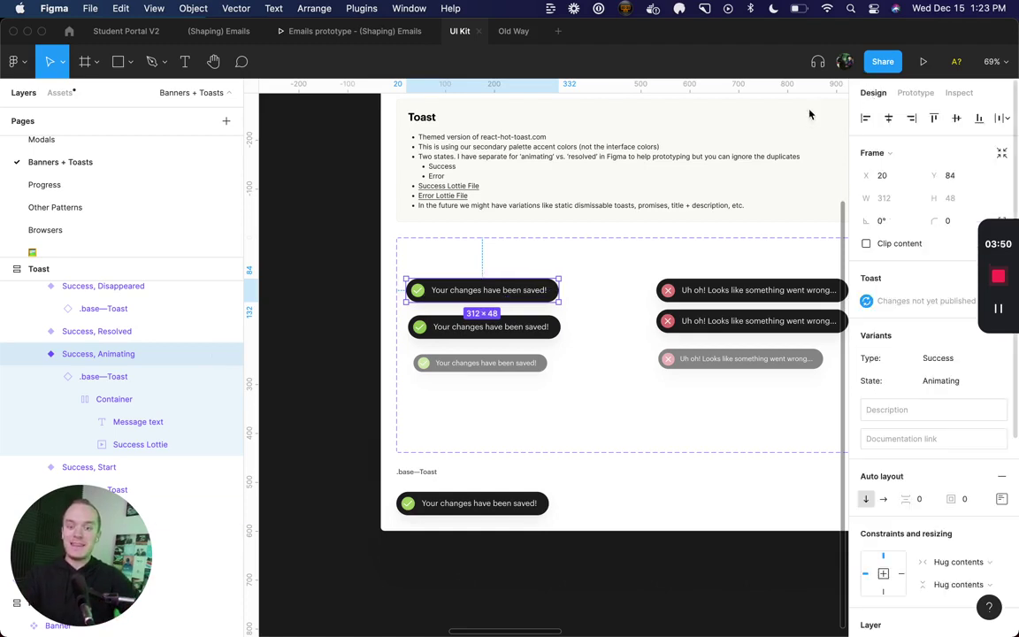
left_click(212, 444)
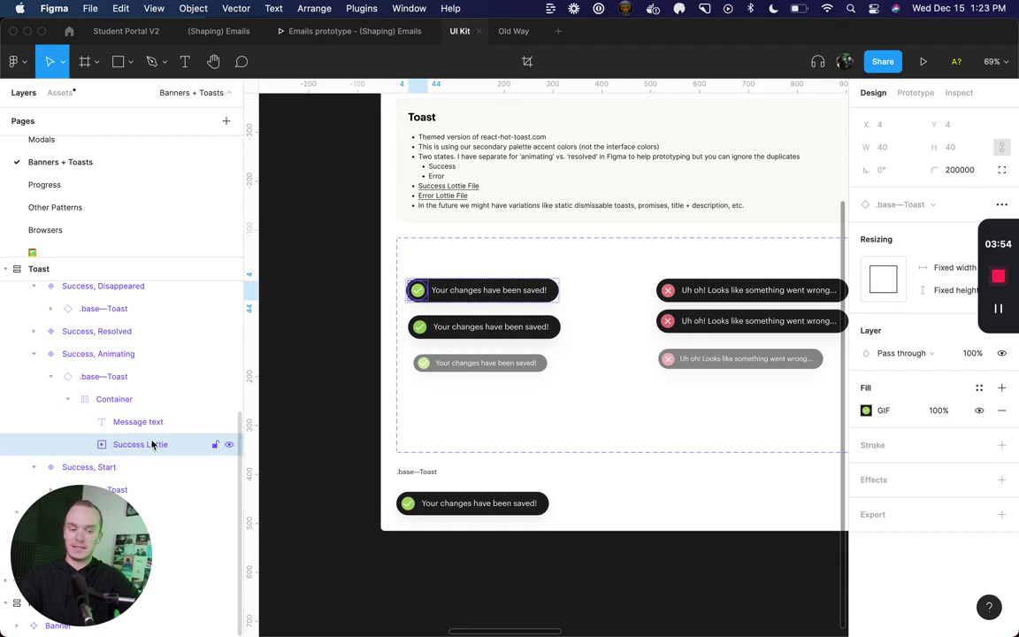
left_click(866, 411)
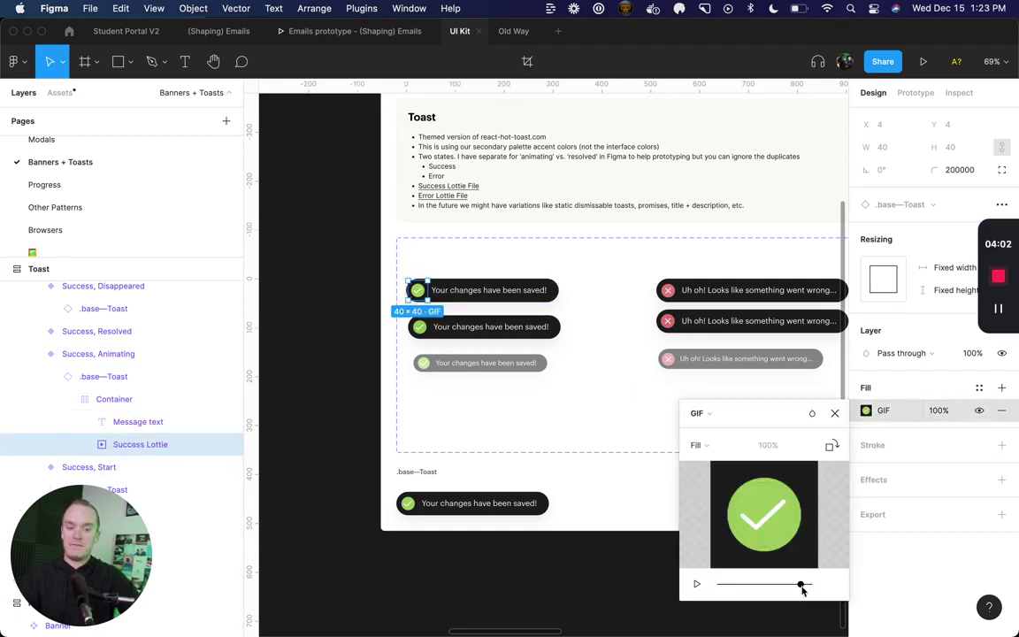
mouse_move(802, 591)
left_mouse_down()
mouse_move(739, 588)
mouse_move(798, 586)
left_mouse_up()
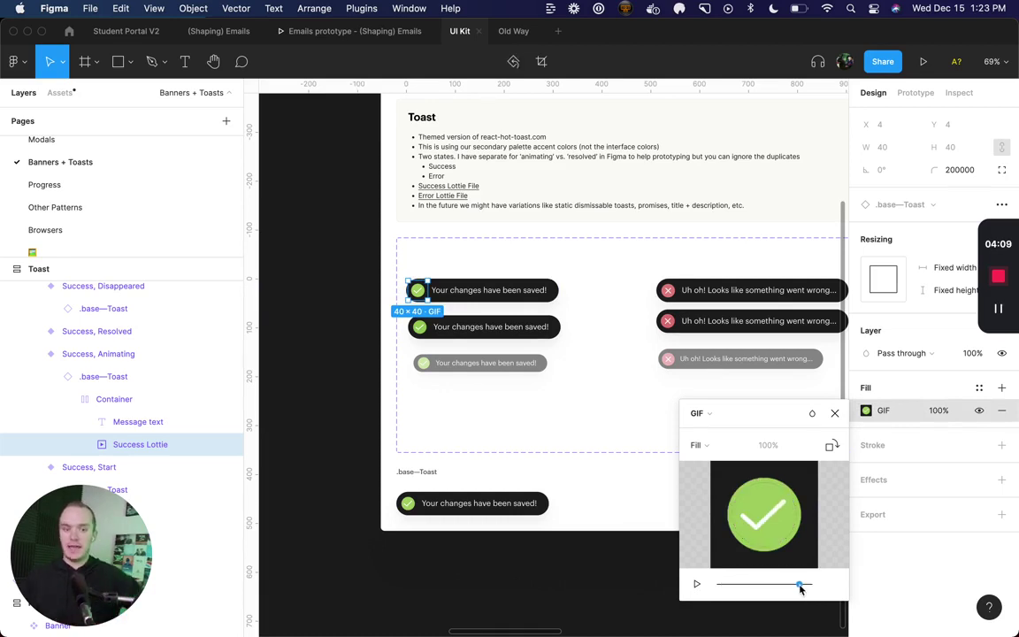
left_click(834, 413)
left_click(351, 330)
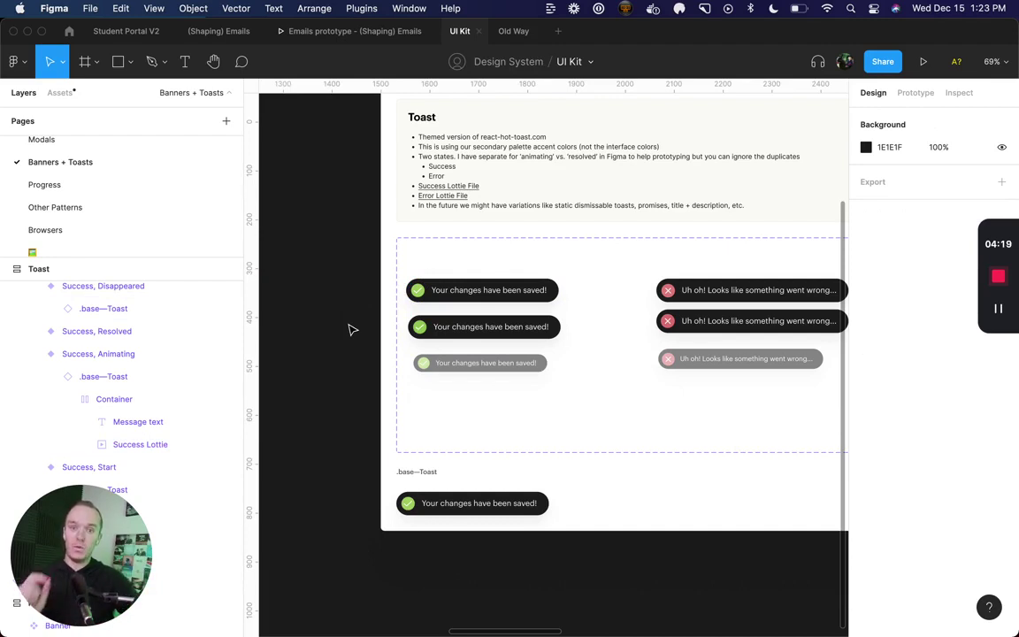
left_click(488, 326)
scroll(138, 371, "down", 5)
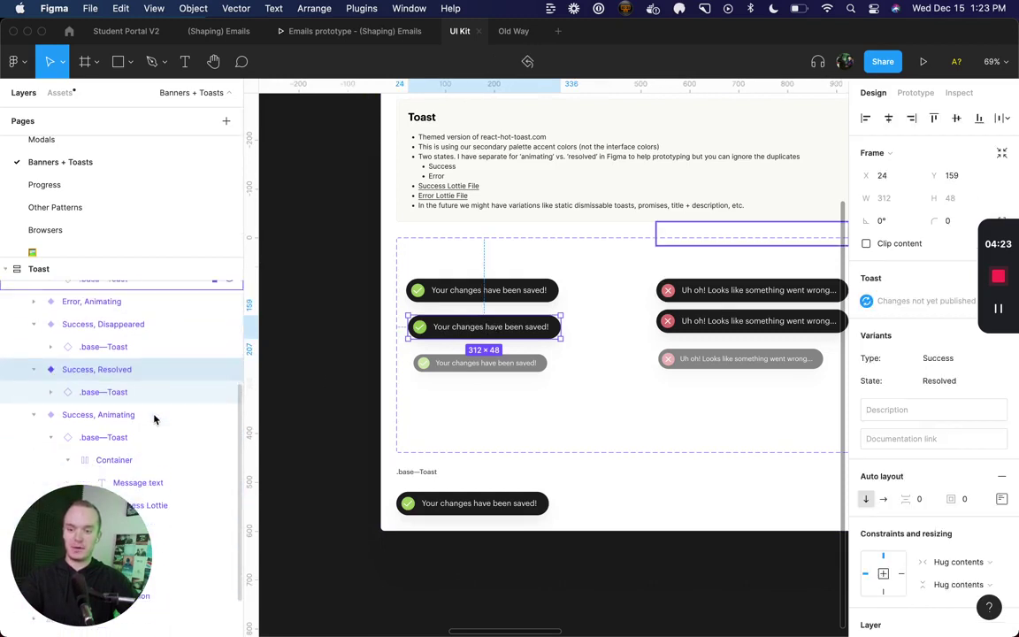
double_click(419, 327)
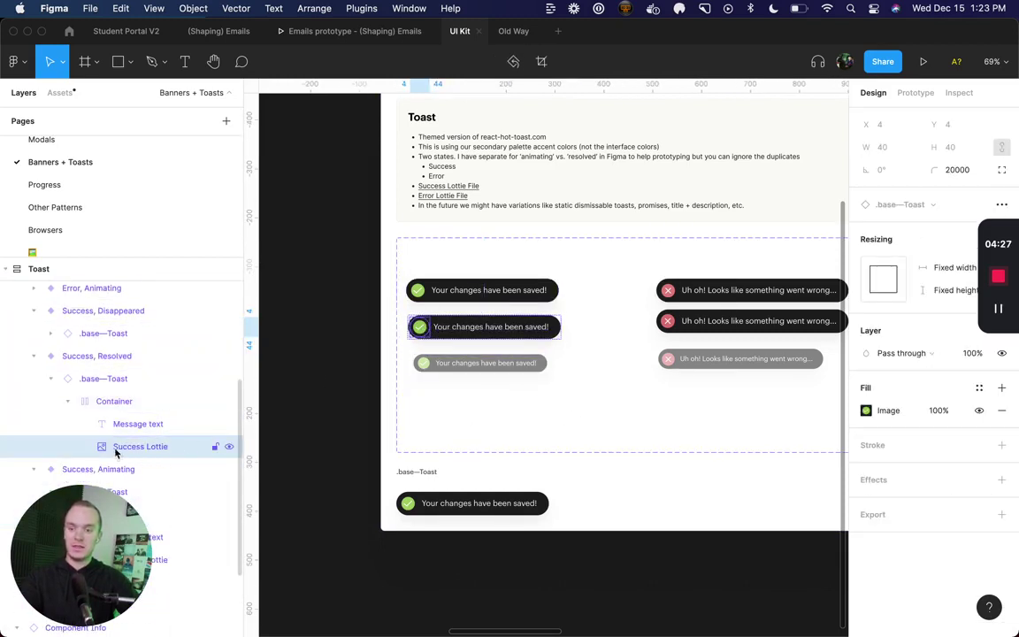
scroll(129, 451, "down", 3)
scroll(129, 451, "up", 2)
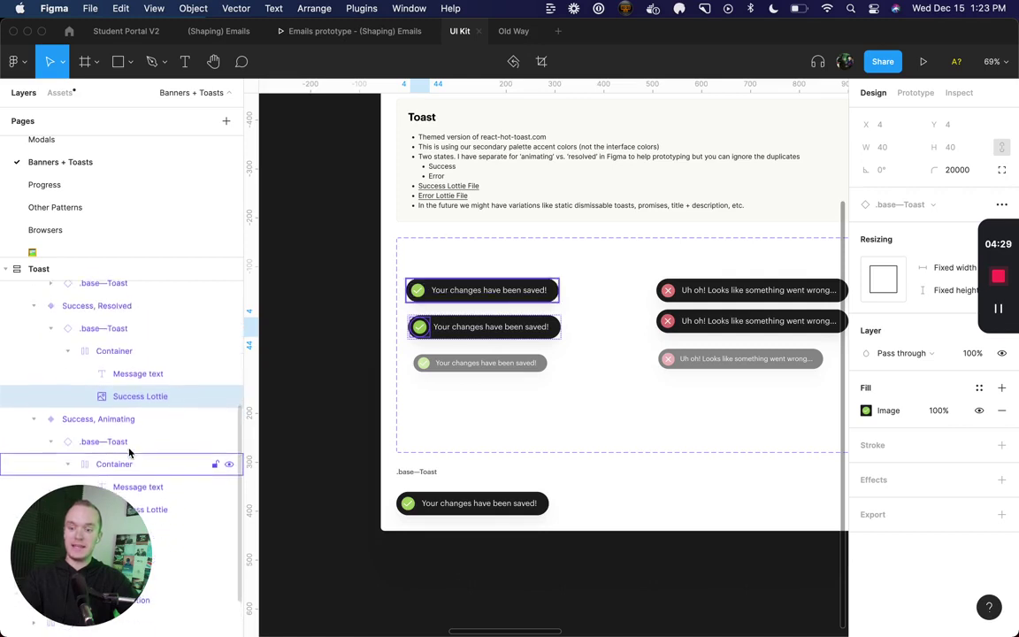
left_click(420, 290)
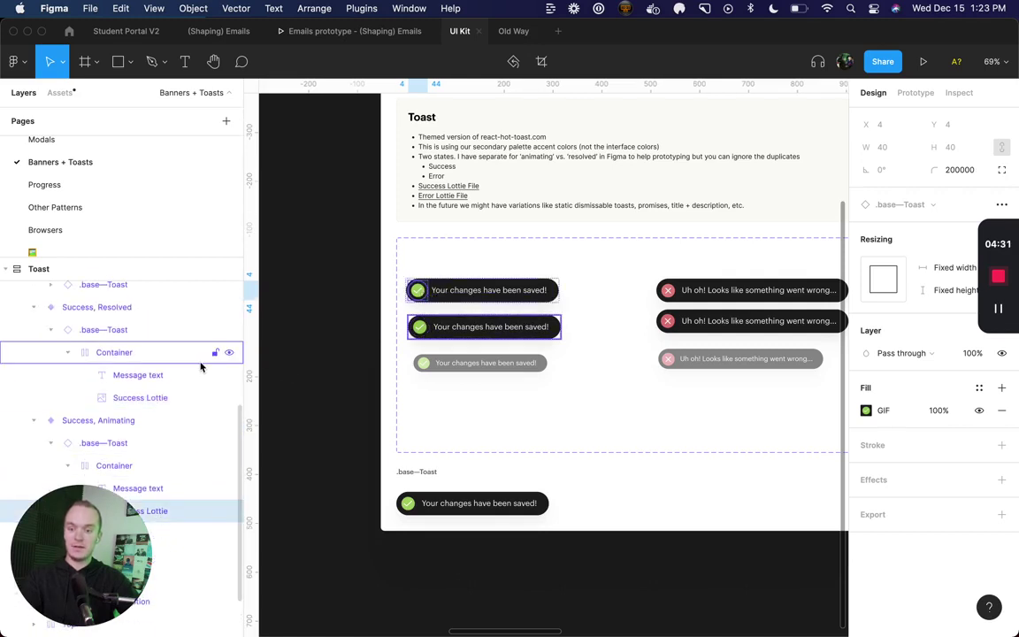
scroll(177, 354, "down", 2)
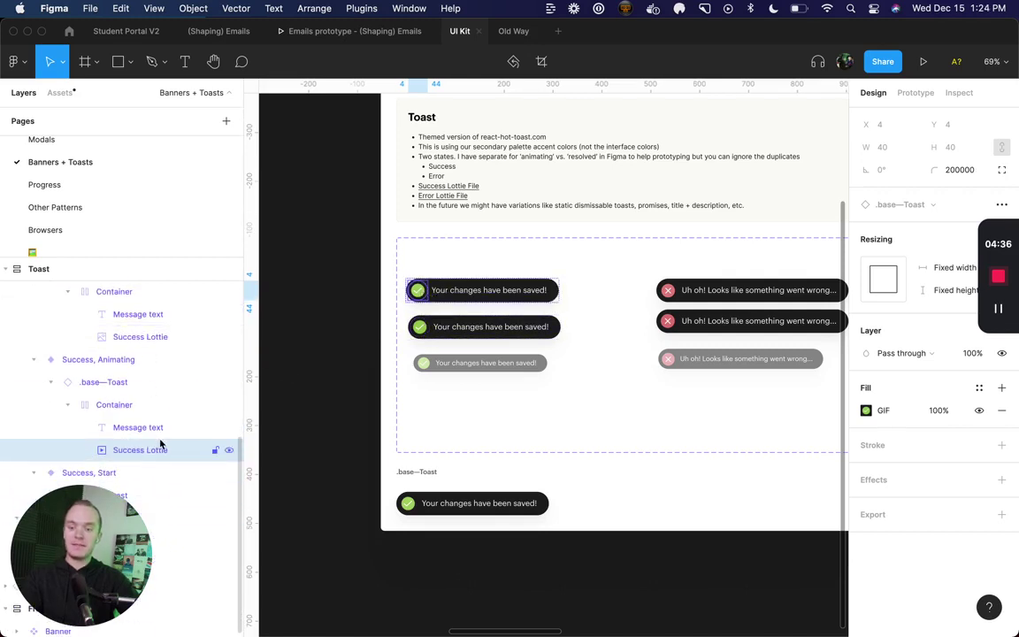
left_click(133, 337)
left_click(431, 555)
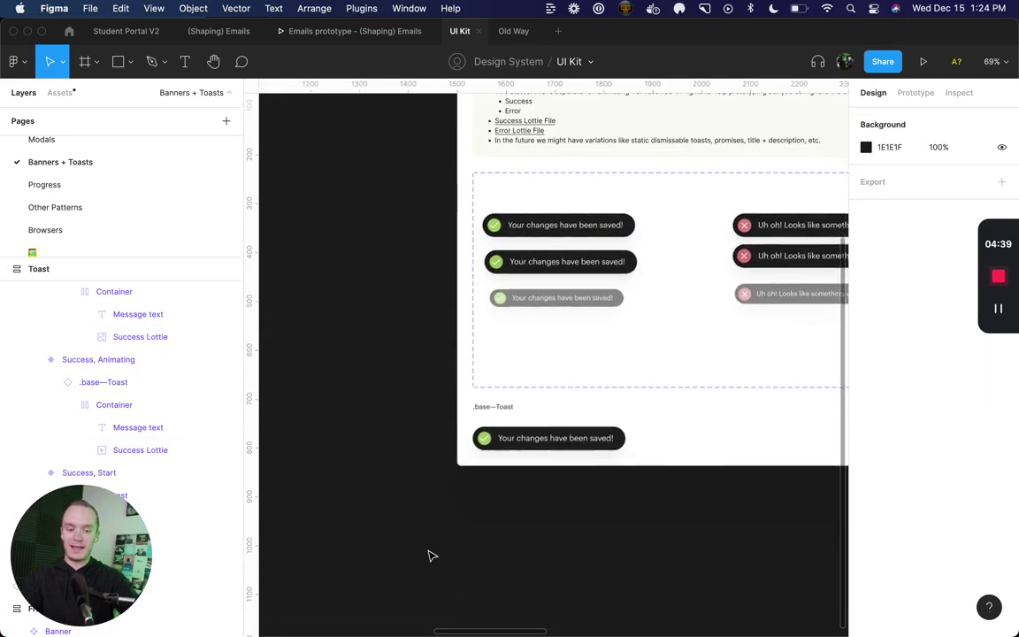
scroll(430, 555, "up", 15)
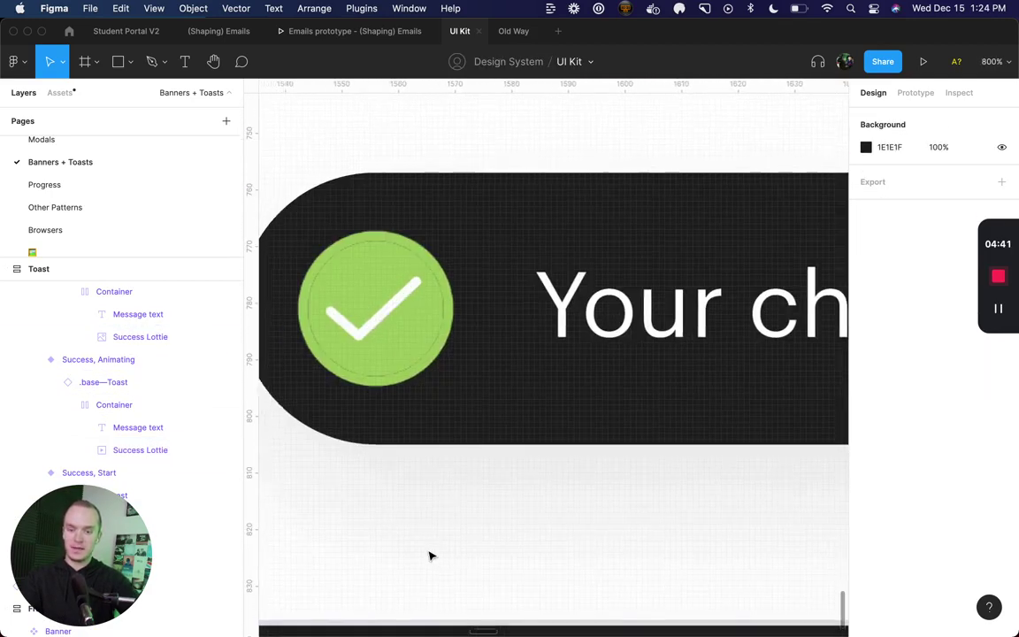
scroll(430, 556, "left", 2)
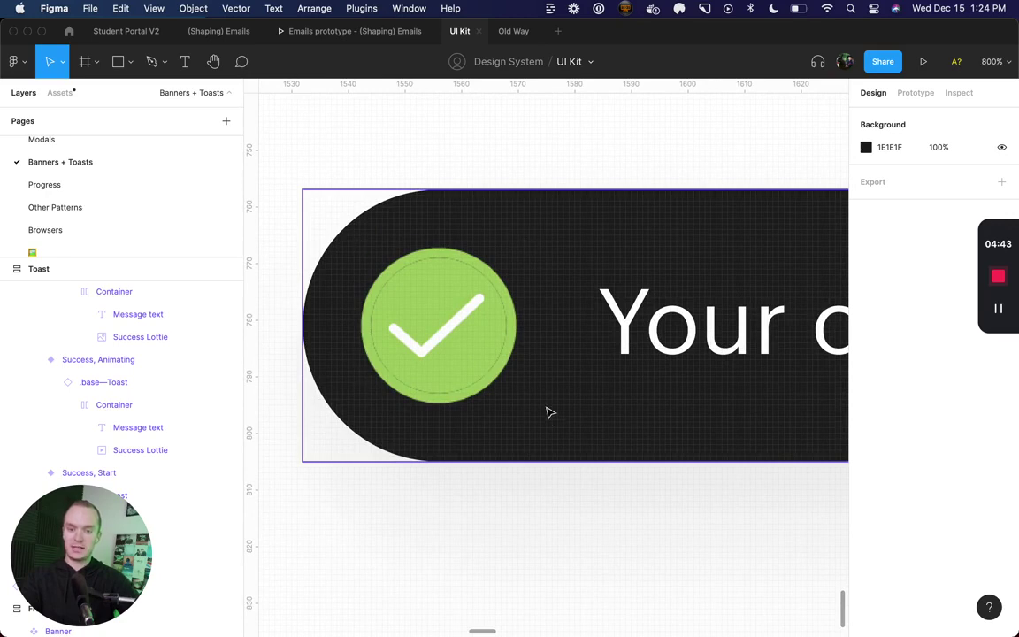
scroll(351, 252, "down", 10)
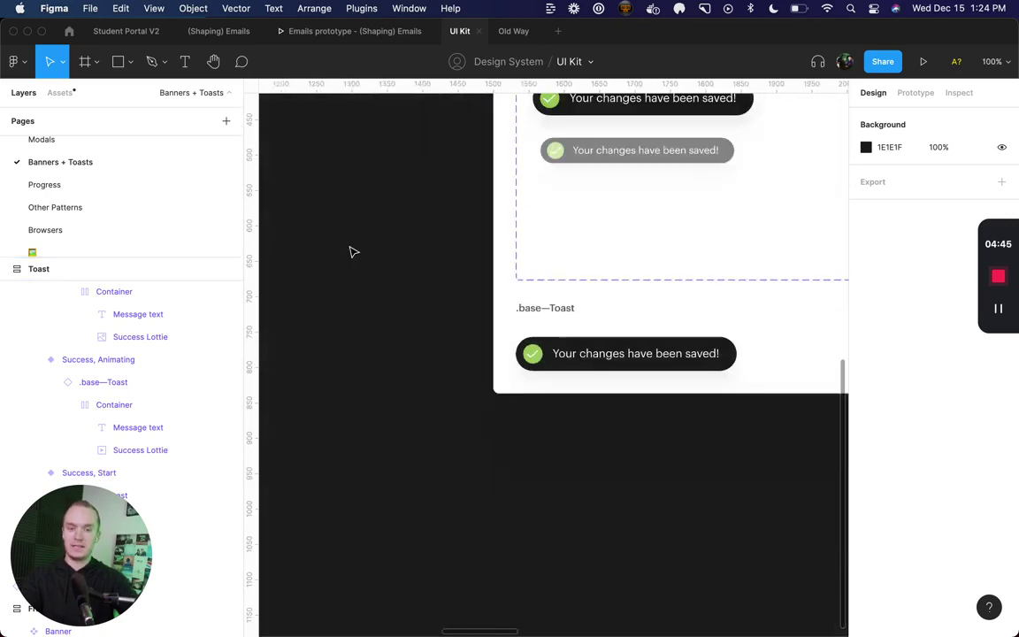
left_click(482, 335)
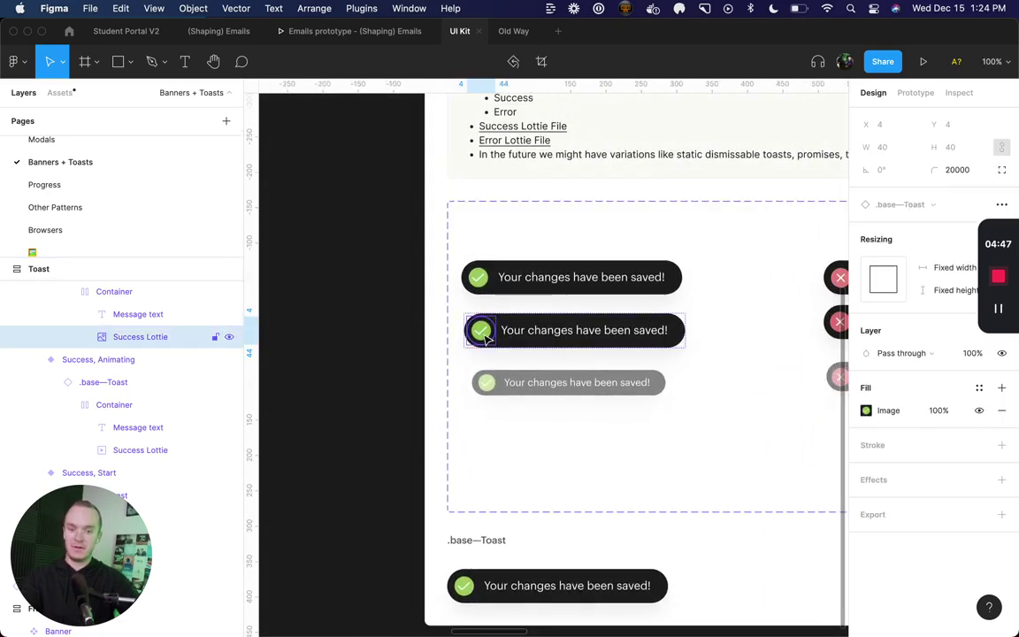
left_click(350, 326)
left_click(570, 281)
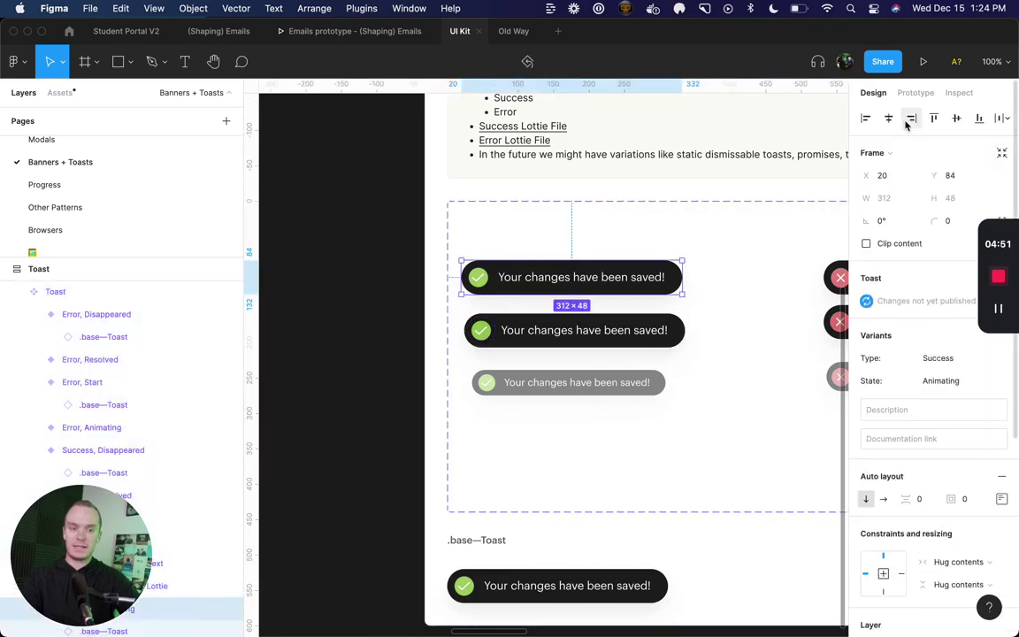
left_click(915, 92)
left_click(639, 285)
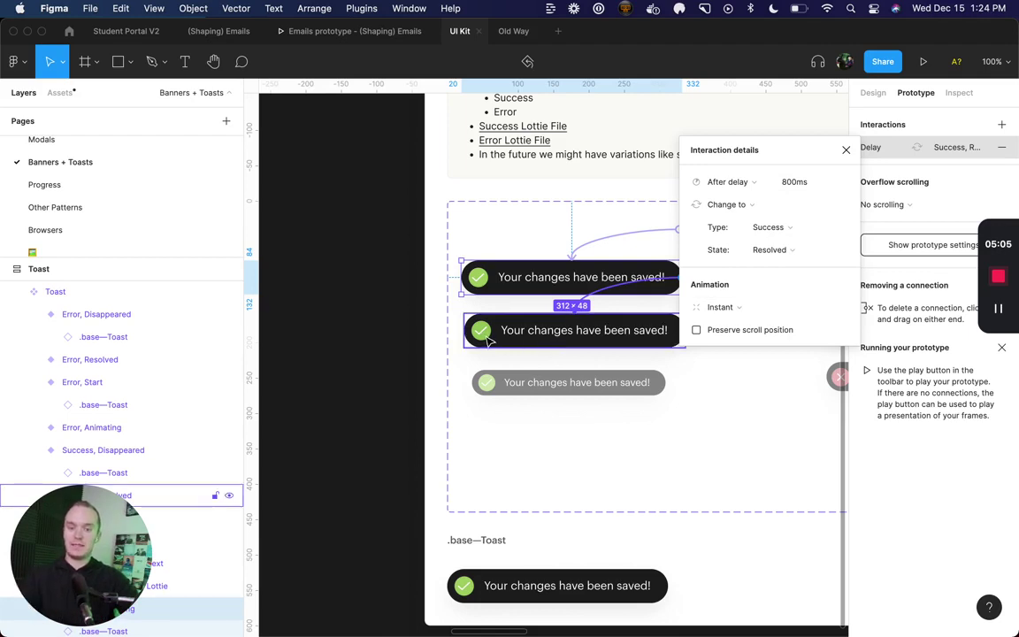
left_click(383, 330)
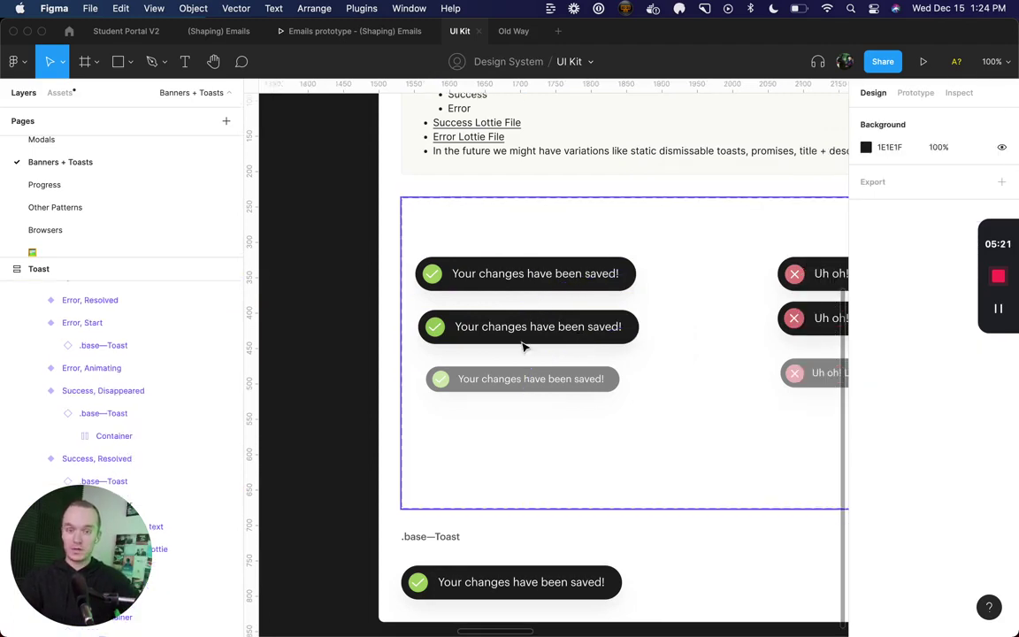
Step: Nudge the faded .base—Toast in Success, Disappeared from Y -49.29 to Y -48
double_click(496, 387)
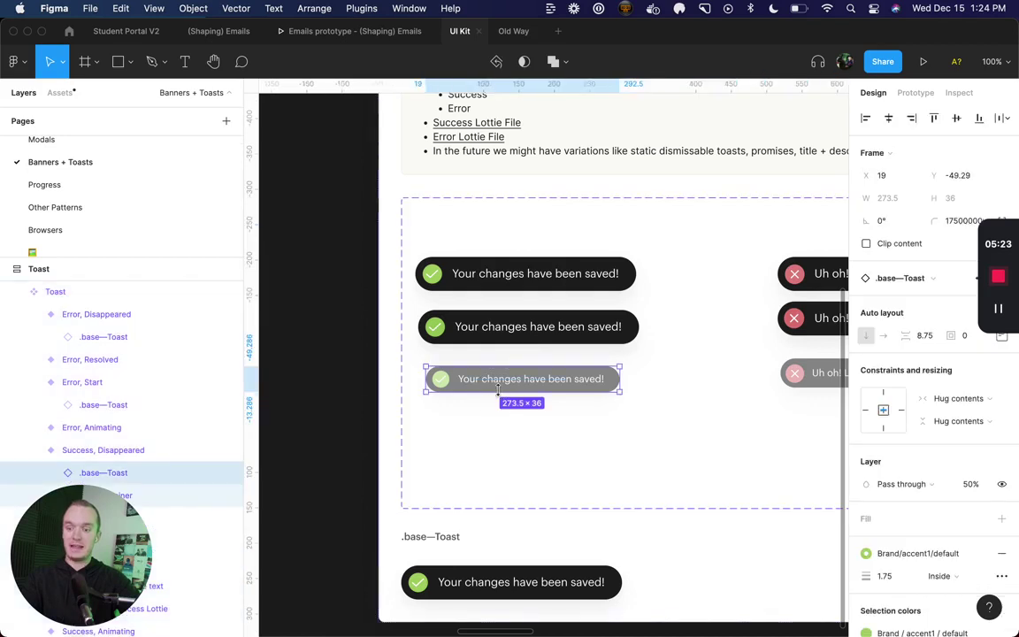
left_click(151, 450)
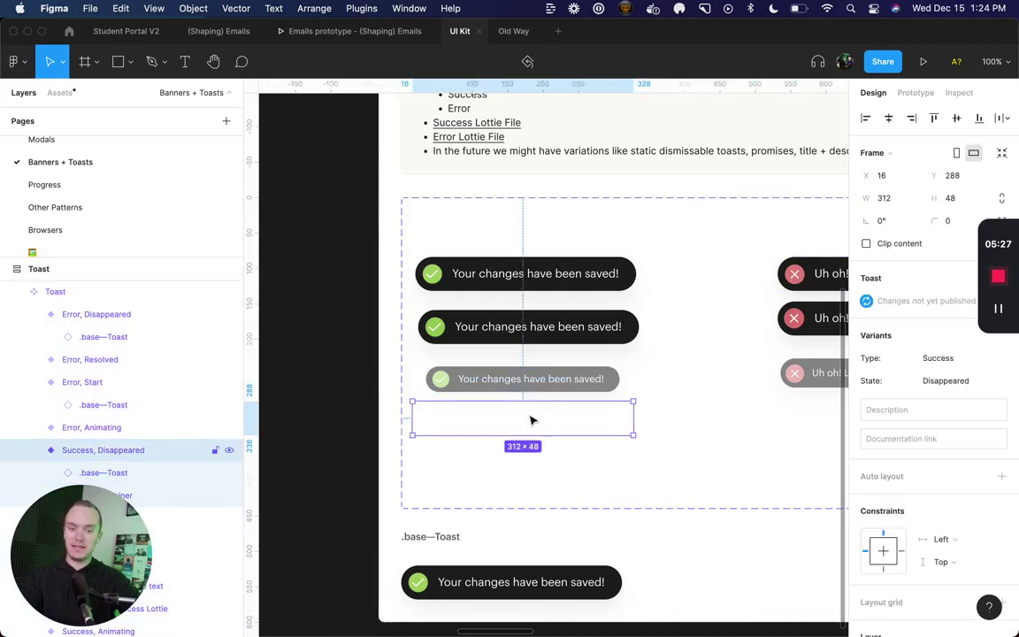
scroll(204, 405, "down", 2)
left_click(155, 429)
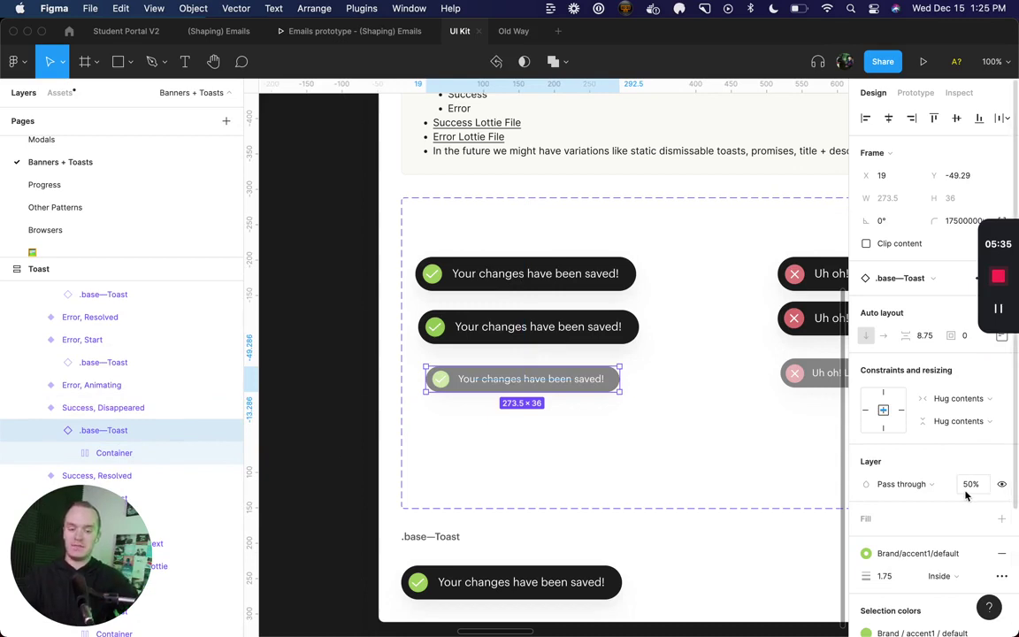
key("Down")
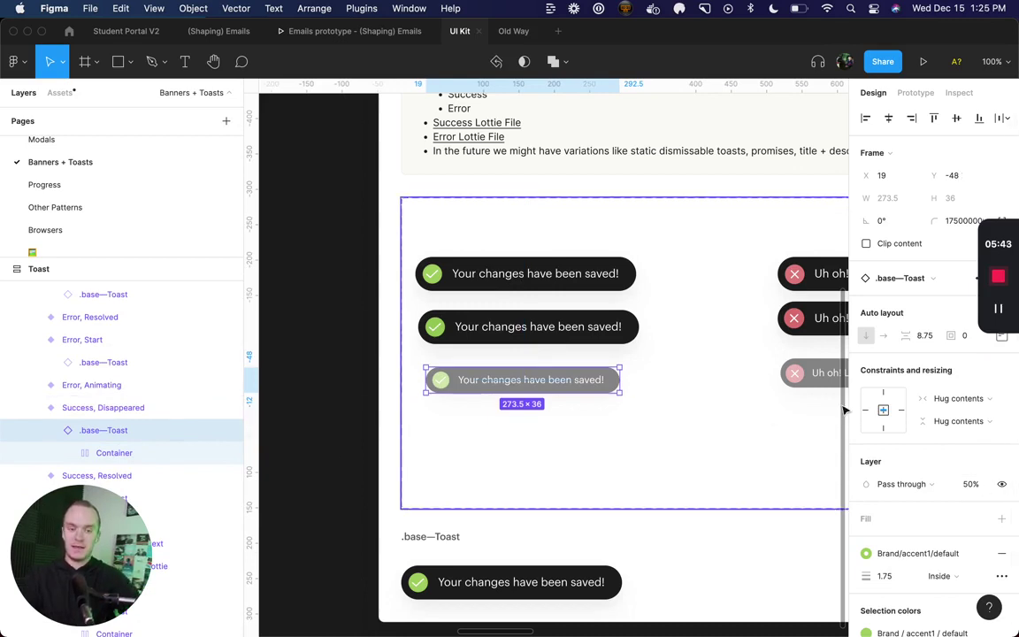
left_click(349, 374)
scroll(282, 298, "right", 3)
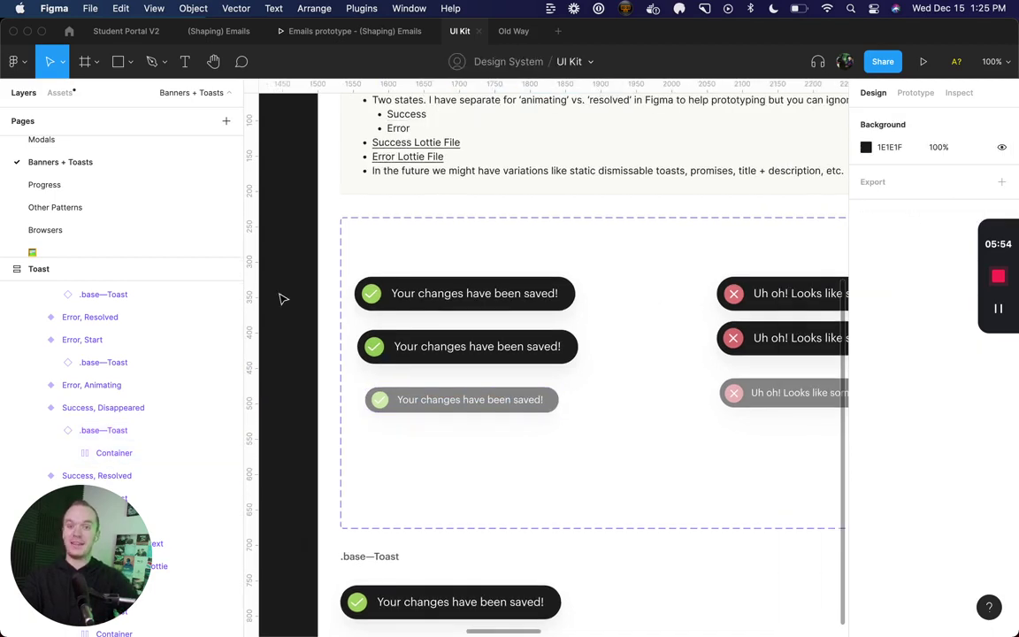
left_click(462, 248)
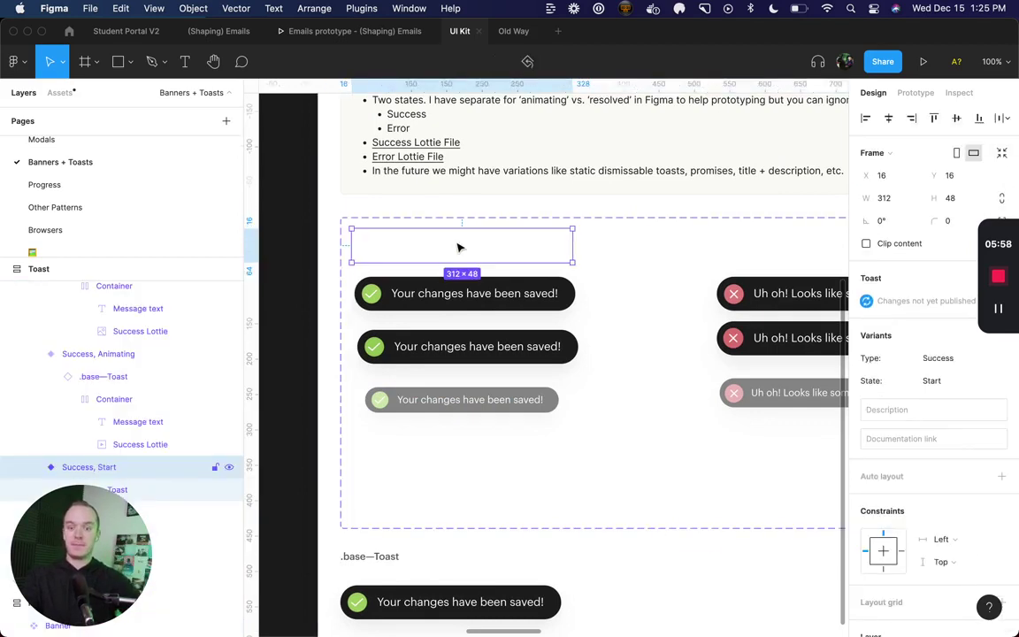
left_click(515, 293)
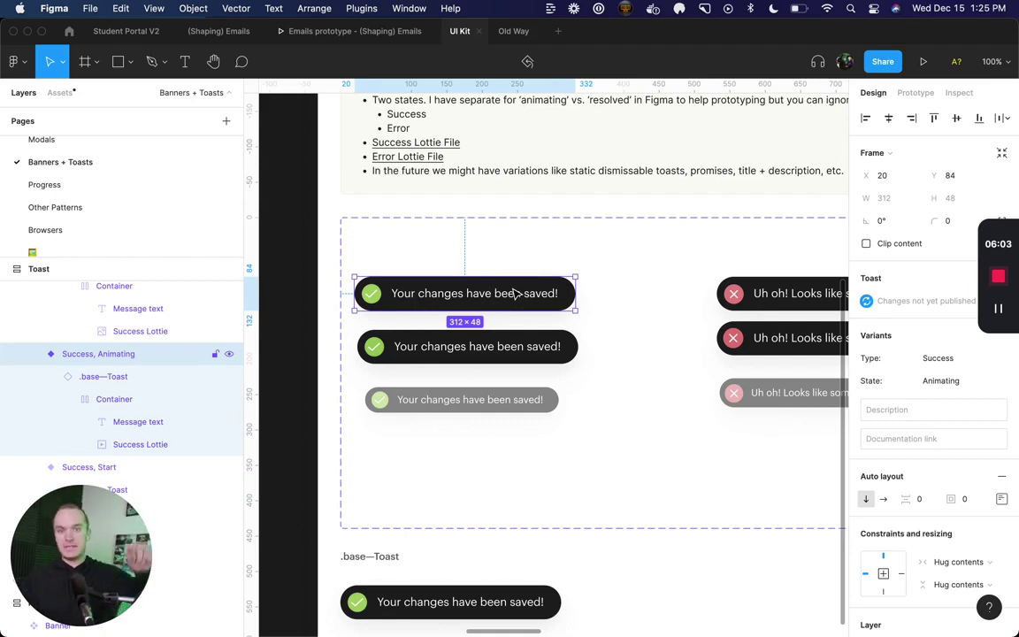
left_click(425, 352)
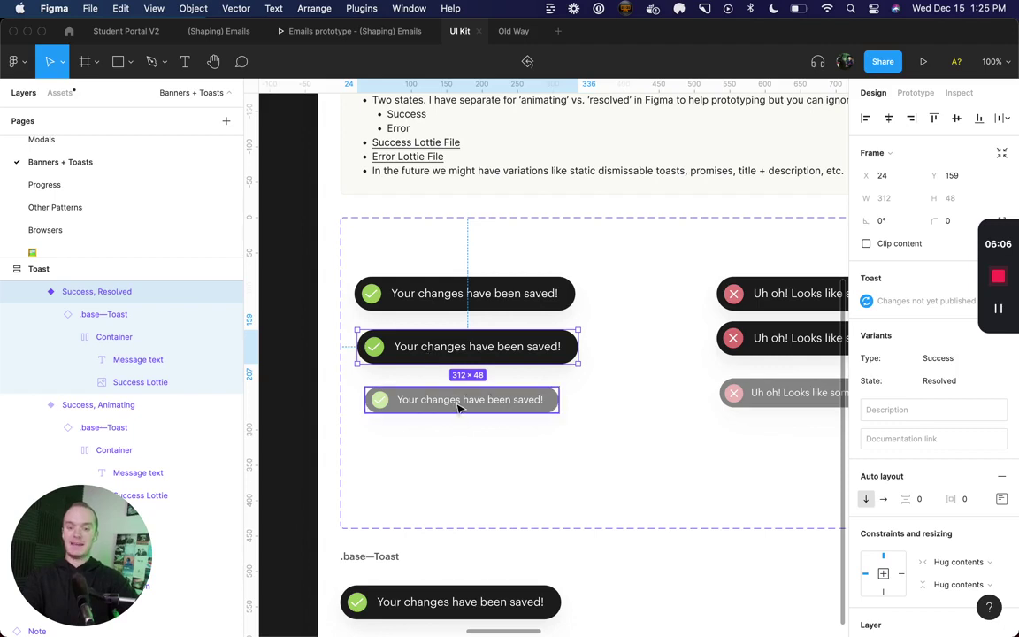
mouse_move(458, 407)
left_mouse_down()
mouse_move(410, 414)
mouse_move(462, 438)
mouse_move(466, 454)
left_mouse_up()
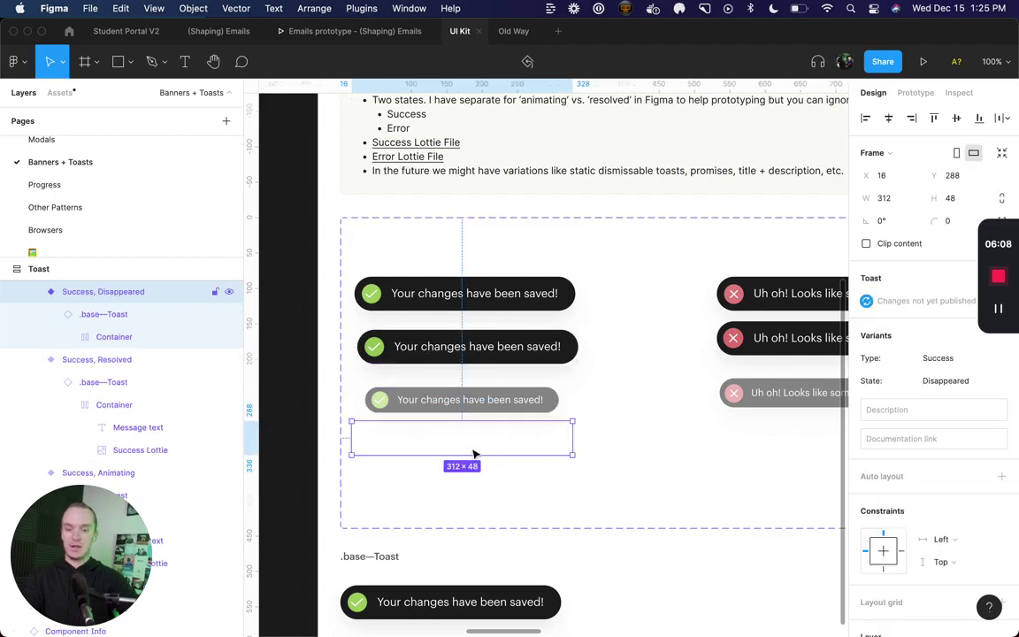
left_click(293, 300)
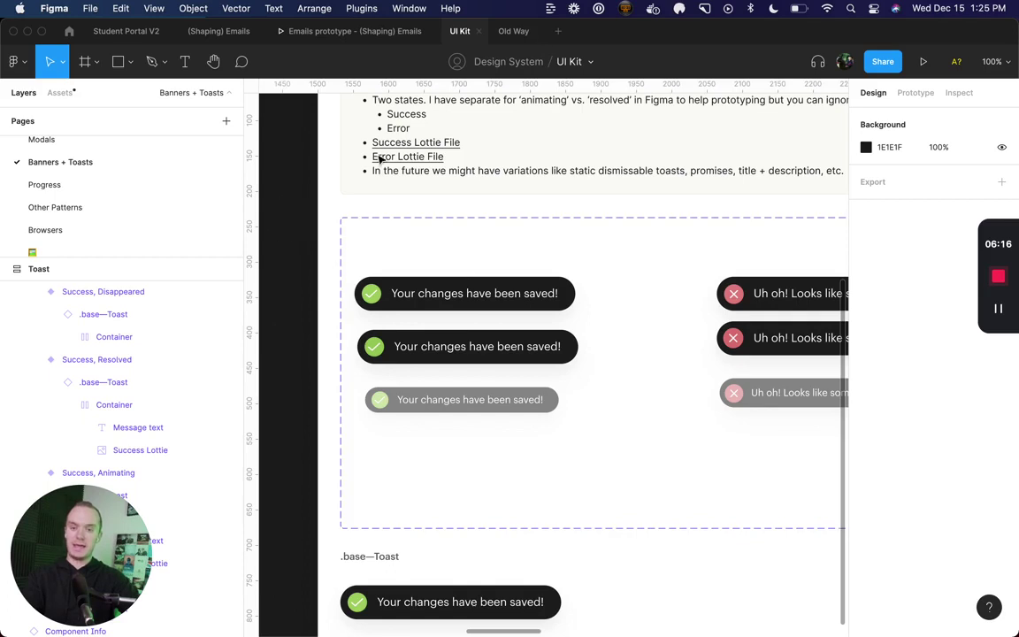
Step: In the (Shaping) Emails file, inspect the Toast instance inside the Editor — Nurture - 2 frame
left_click(218, 31)
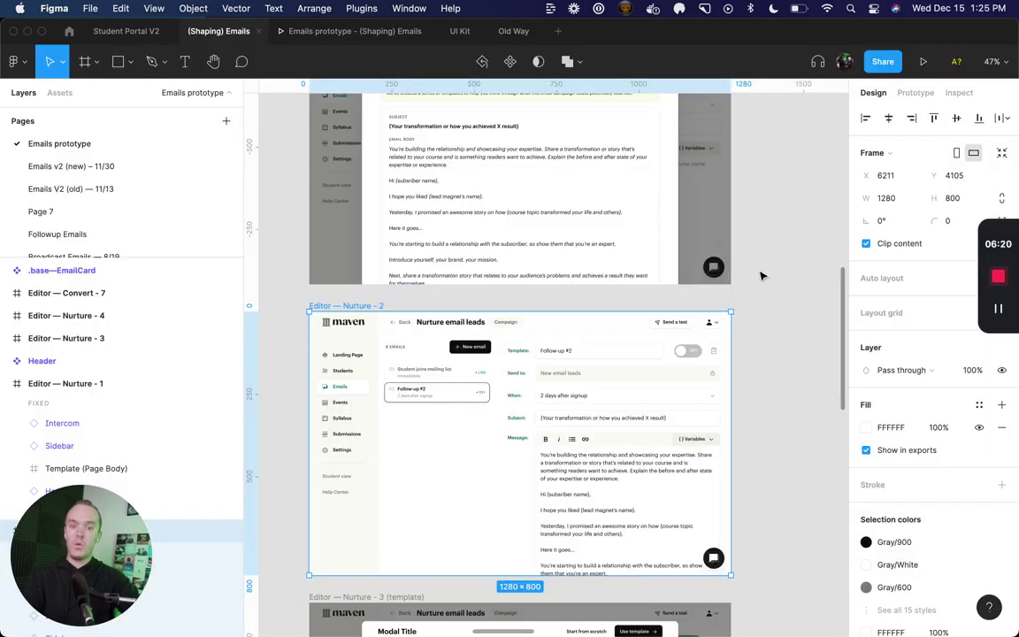
left_click(762, 276)
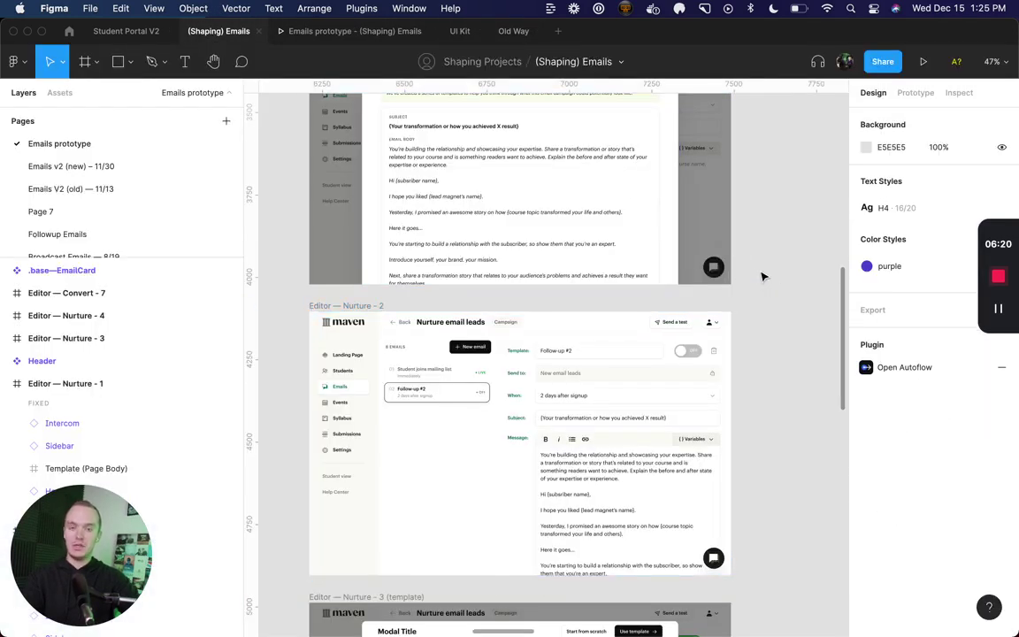
scroll(763, 276, "down", 3)
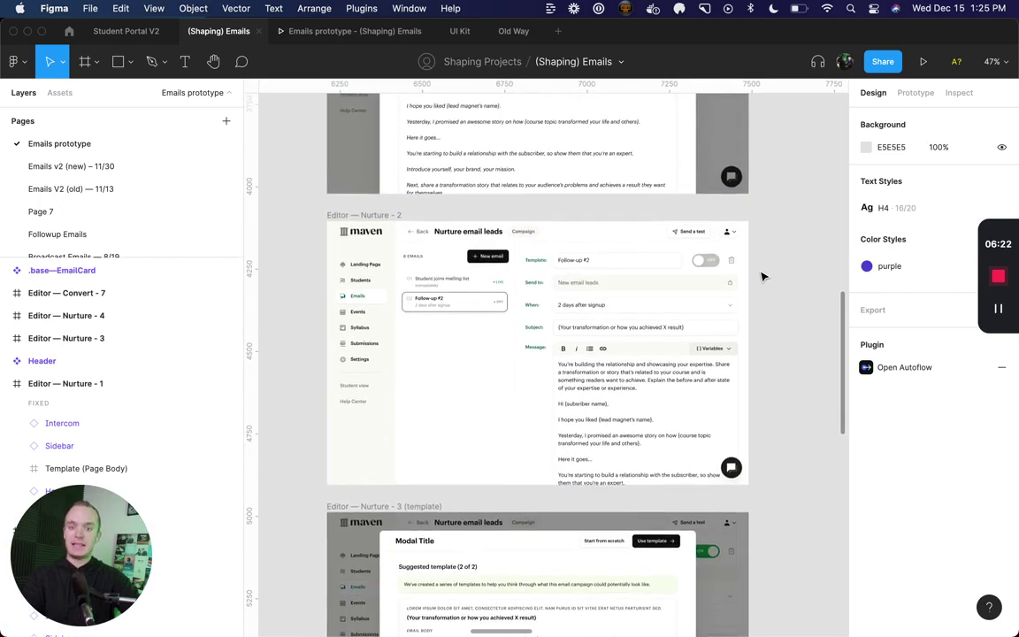
scroll(762, 276, "down", 5)
scroll(762, 276, "up", 3)
left_click(469, 213)
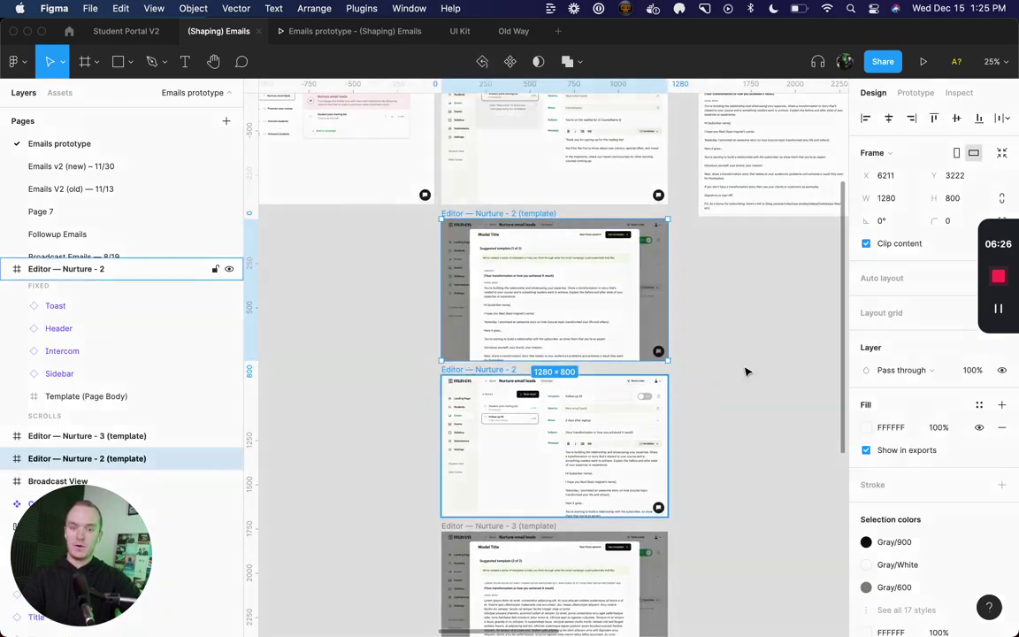
scroll(745, 371, "down", 2)
left_click(424, 343)
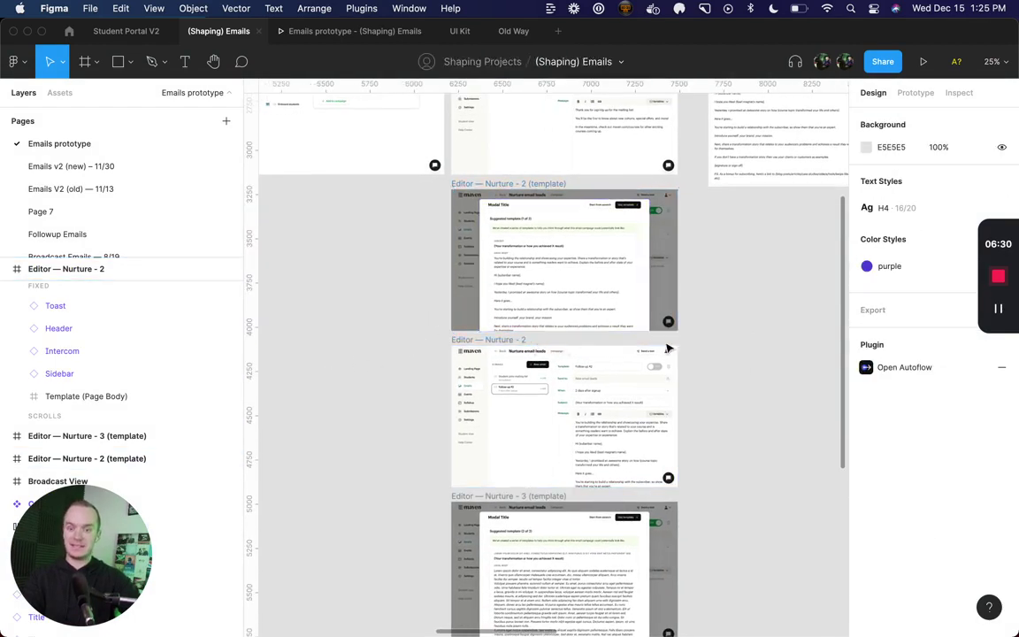
left_click(562, 355)
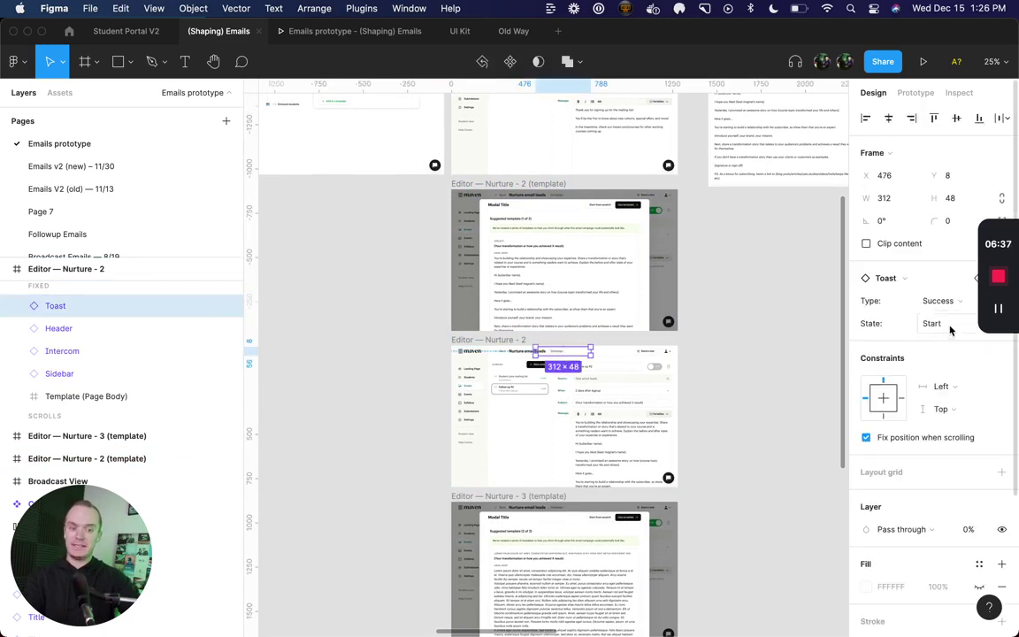
left_click(744, 303)
Step: Check the 8-variant Toast component set in the UI Kit, then return to (Shaping) Emails
key("ctrl+Tab")
key("ctrl+Tab")
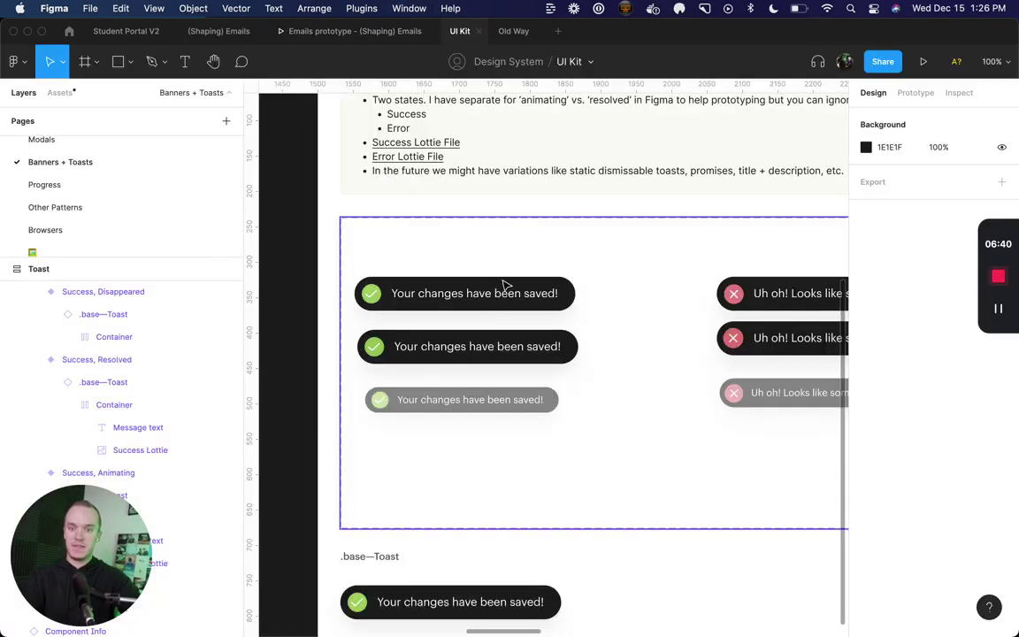
left_click(429, 251)
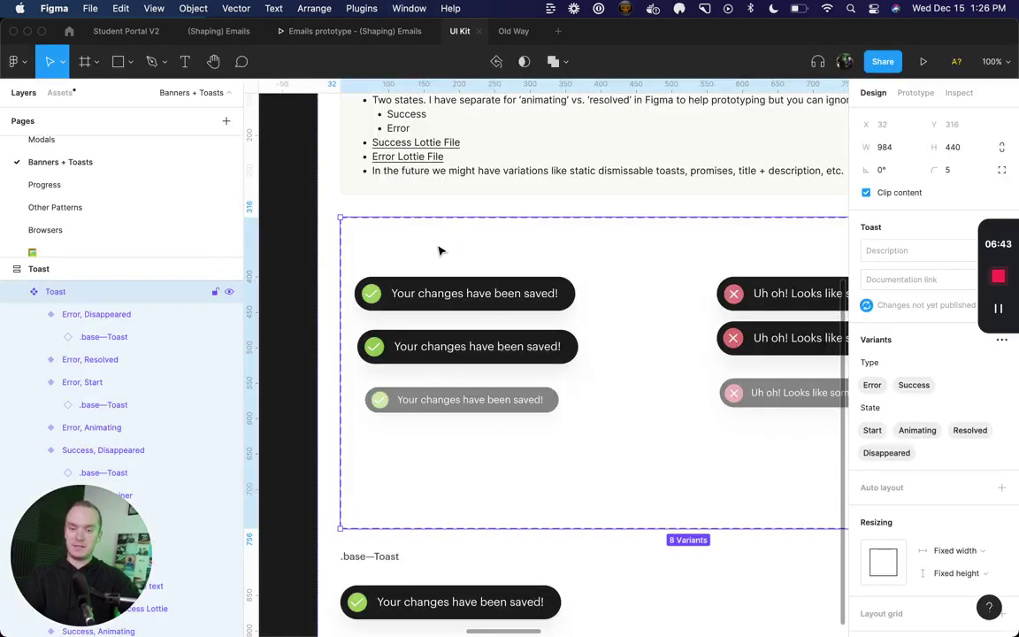
key("ctrl+shift+Tab")
key("ctrl+shift+Tab")
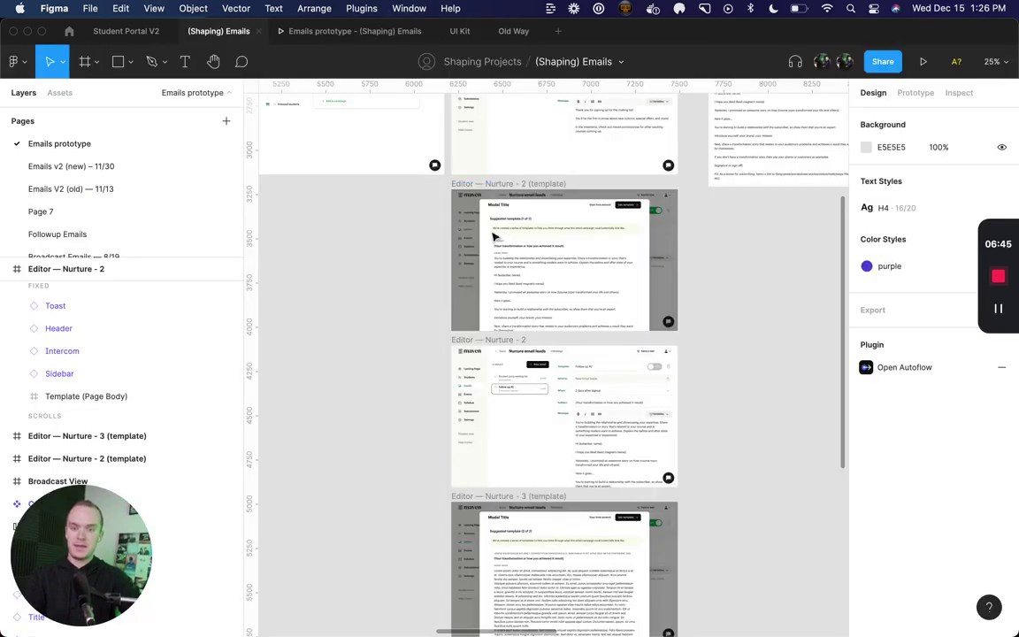
Step: In the running Emails prototype, open Follow-up #3 and add Follow-up #4 to trigger the 'Your campaign has been updated' toast
key("ctrl+Tab")
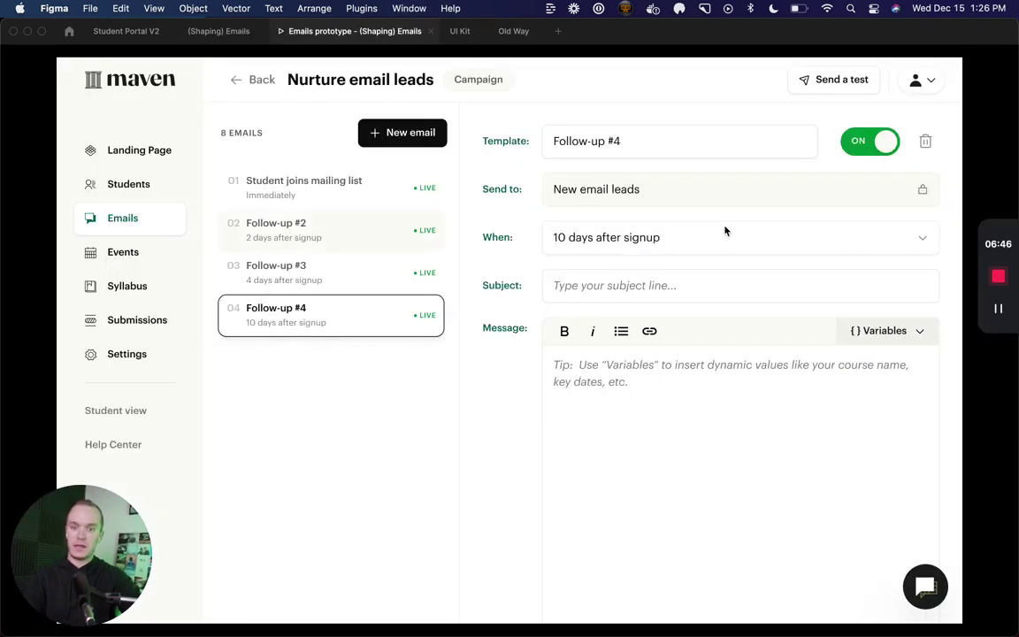
left_click(369, 270)
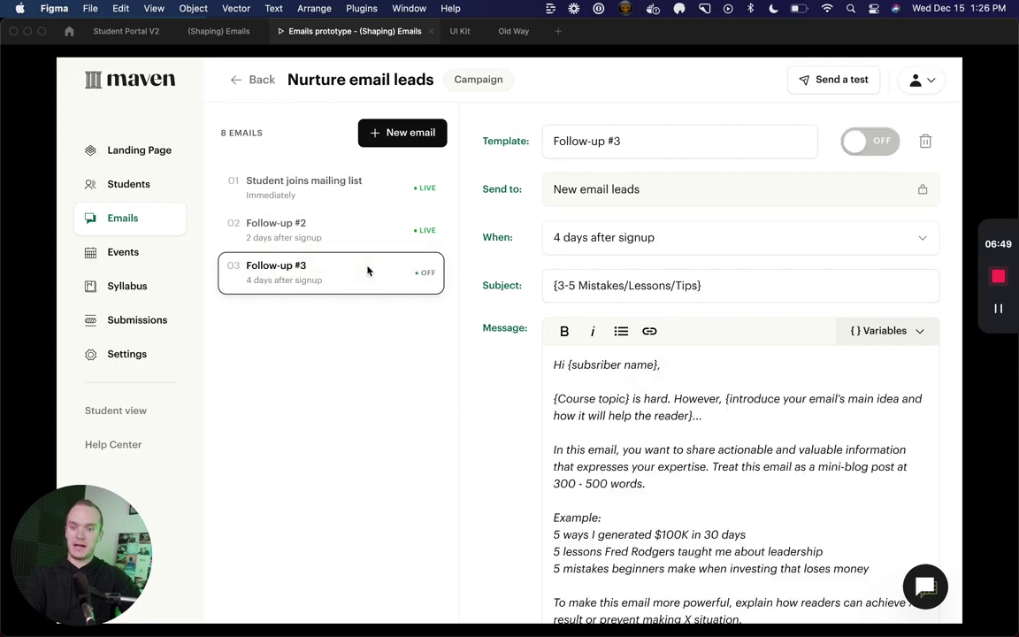
left_click(405, 132)
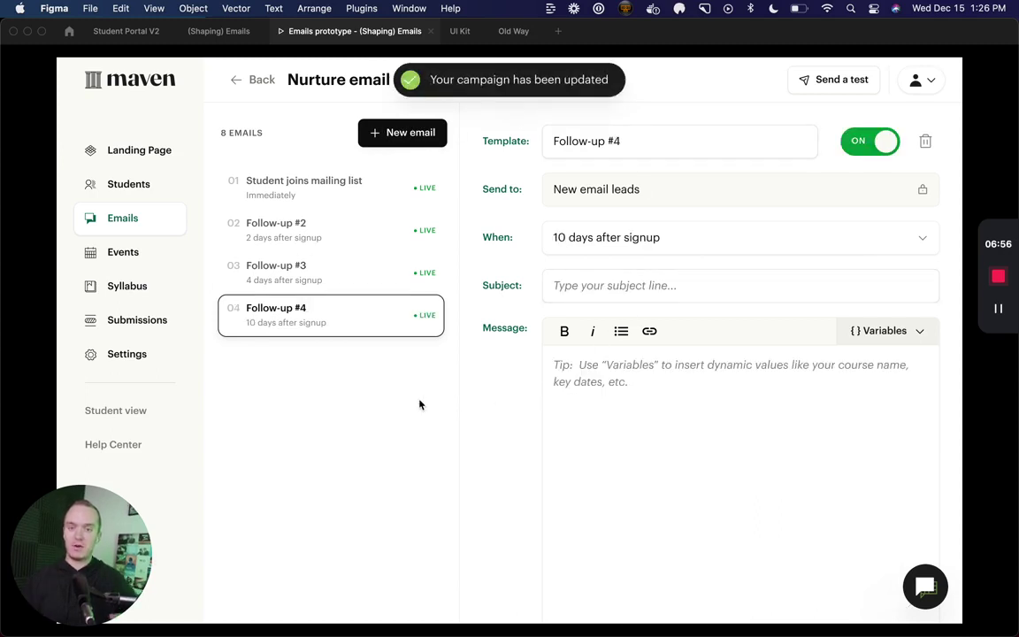